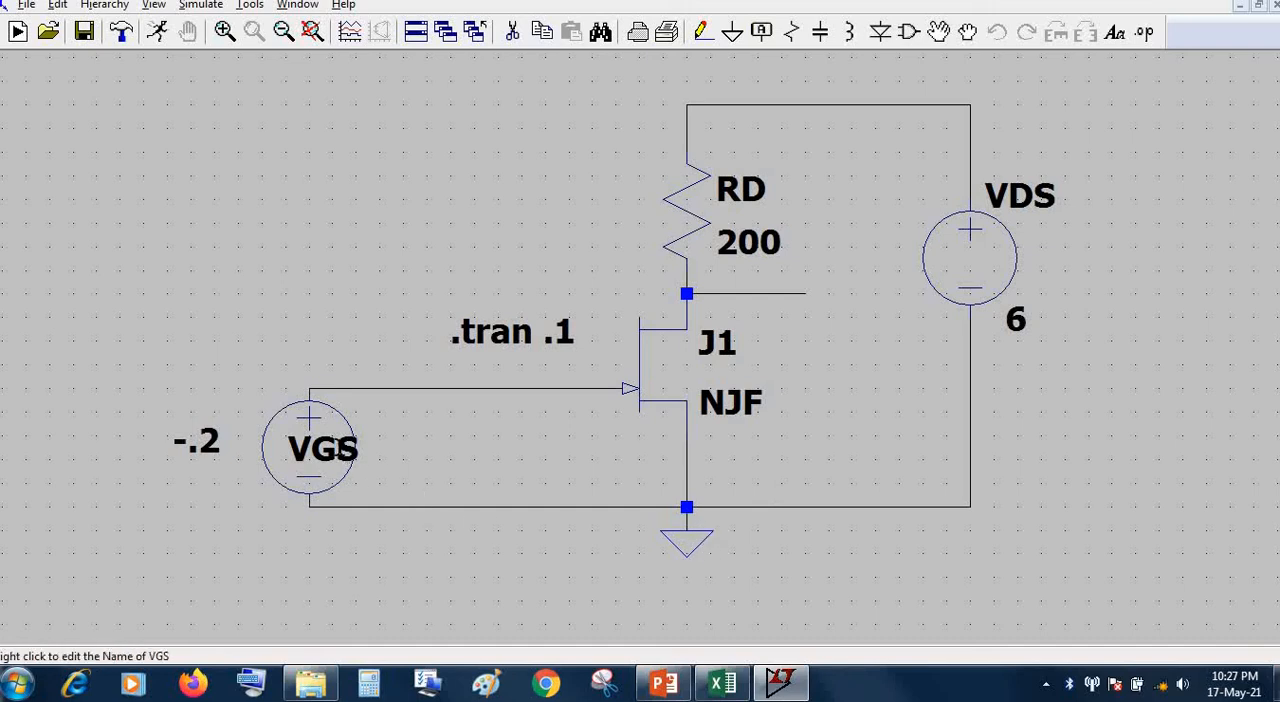
# Set the DC value of the VGS gate source to 0 V
pyautogui.rightClick(310, 420)
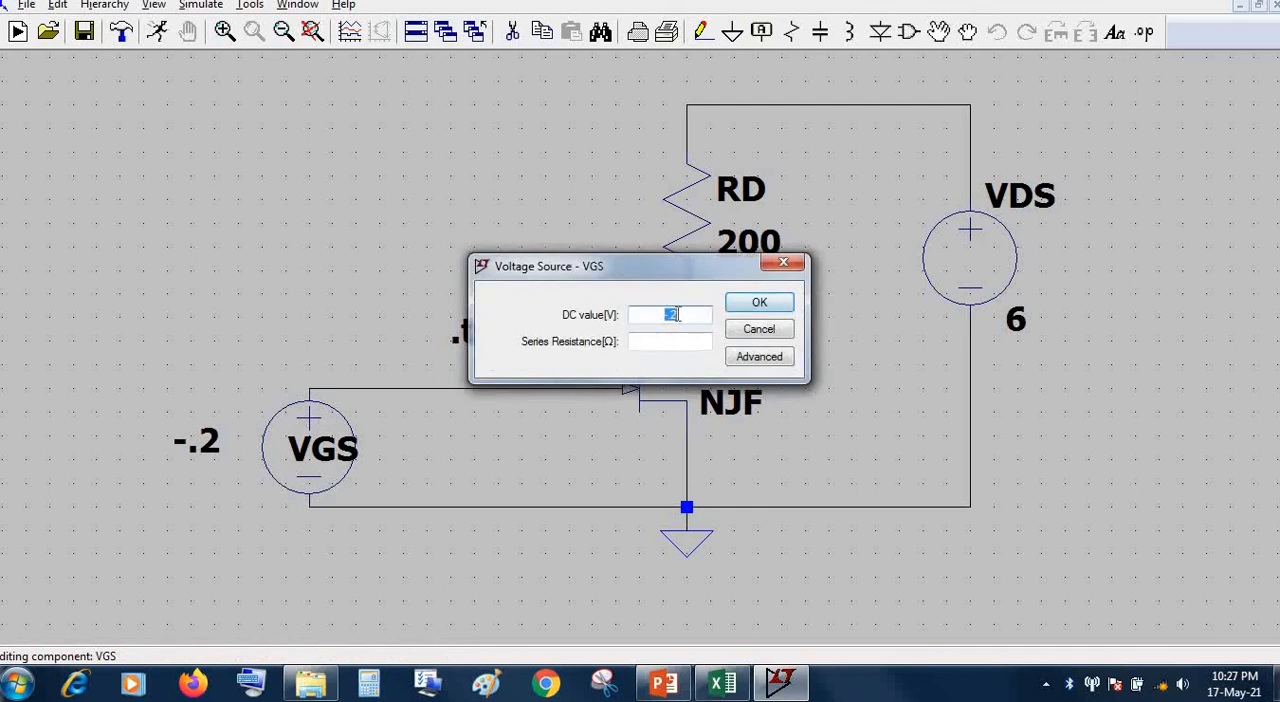
pyautogui.write('0')
pyautogui.click(760, 301)
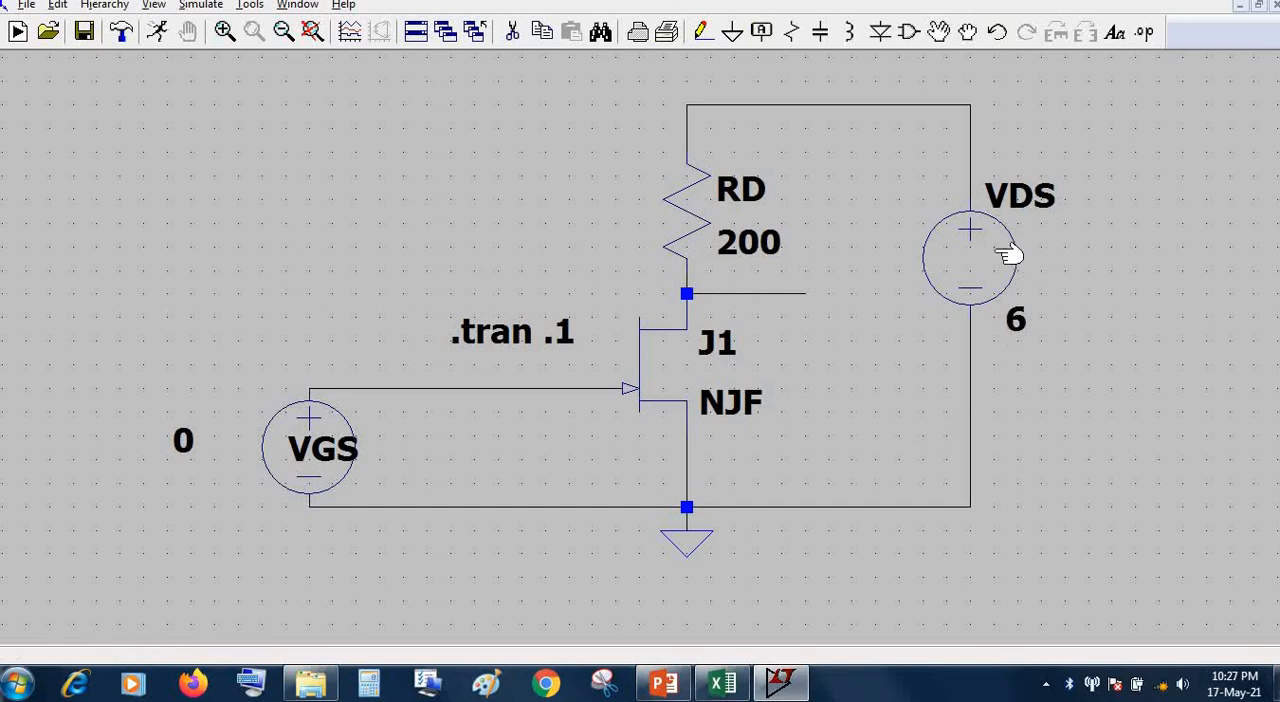
# Set the VDS drain supply source to 0 V DC and rename it VDD
pyautogui.rightClick(946, 253)
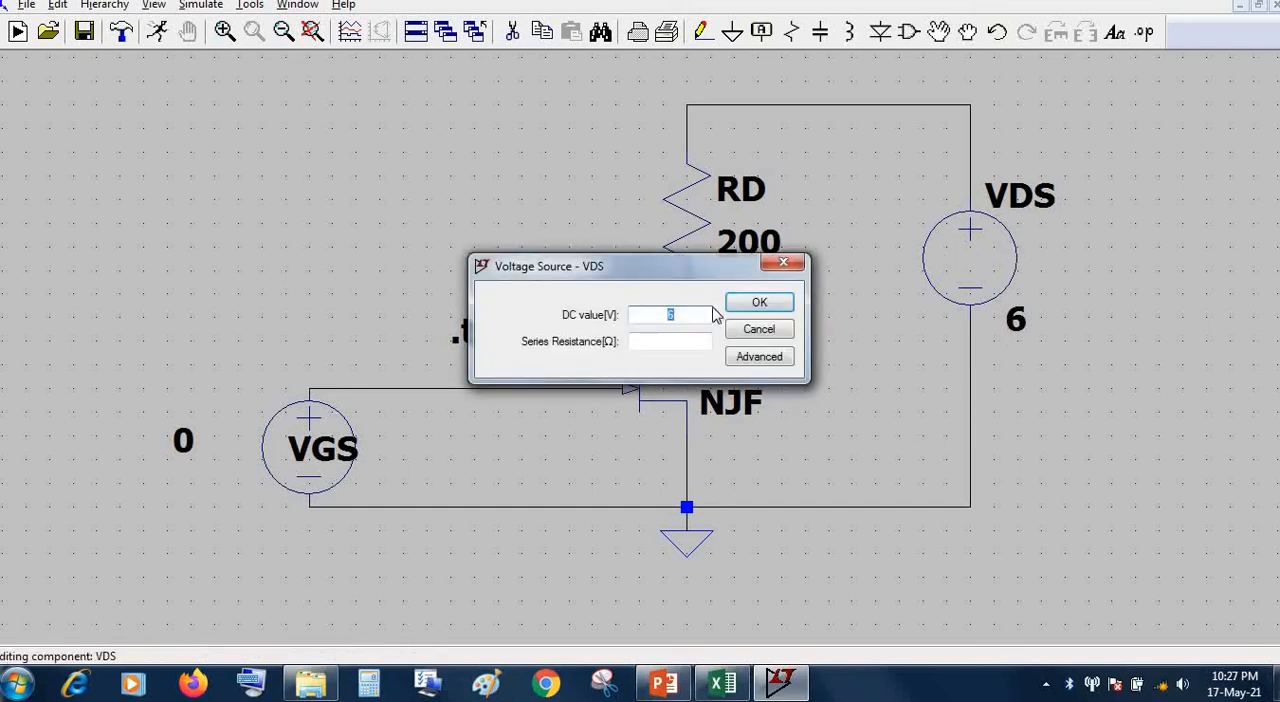
pyautogui.write('0')
pyautogui.click(760, 306)
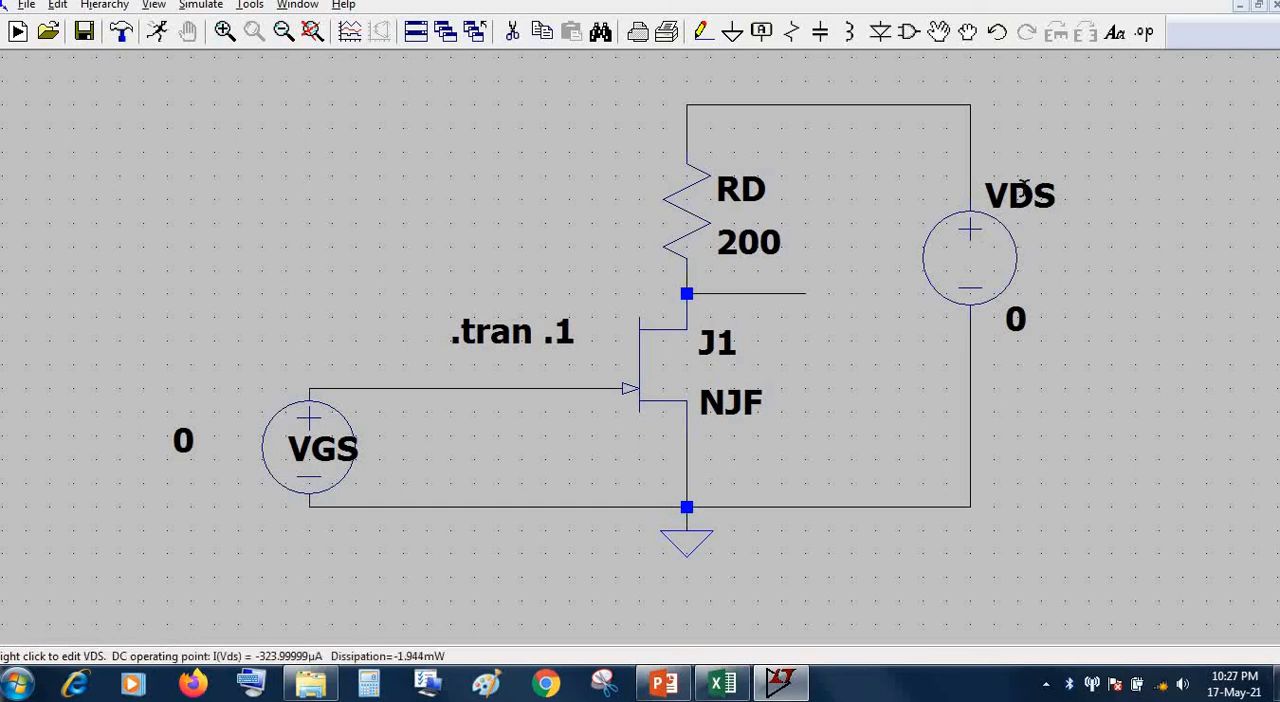
pyautogui.rightClick(1038, 200)
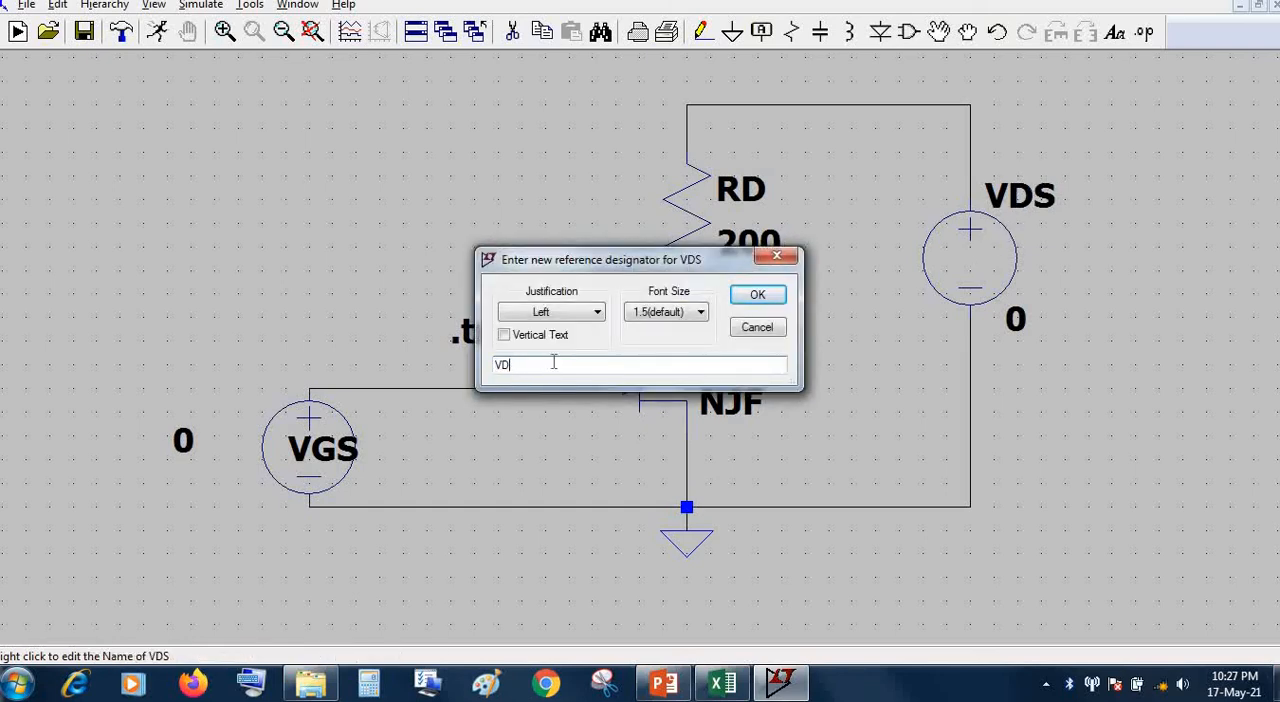
pyautogui.click(770, 295)
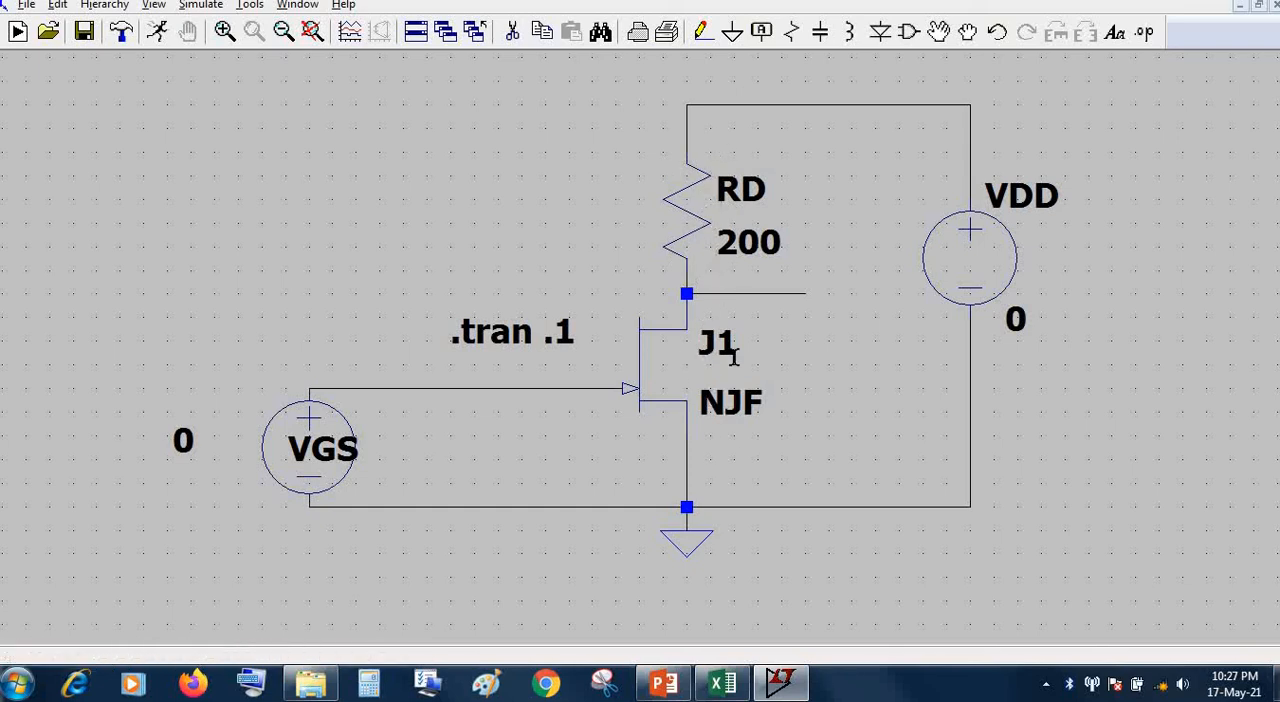
# Switch to Excel and examine the VDD, VDS and I(mA) columns of the FET readings table for both VGS settings
pyautogui.click(722, 683)
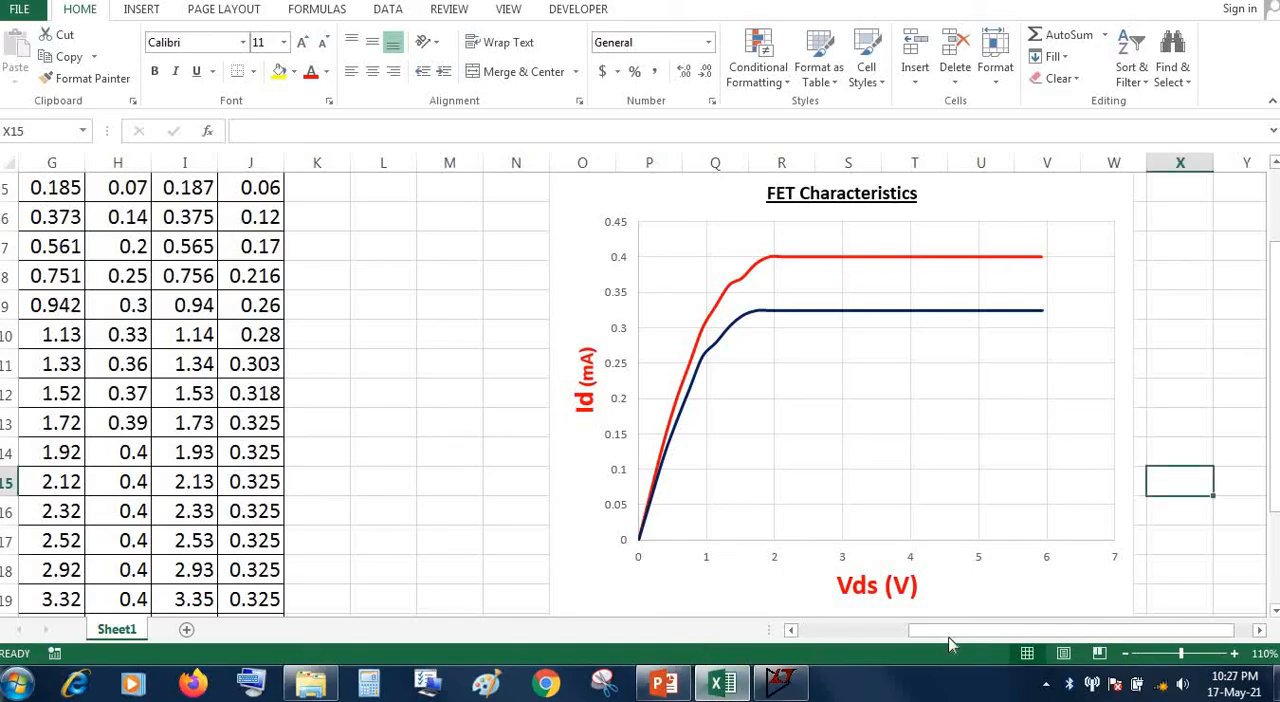
pyautogui.moveTo(950, 632); pyautogui.dragTo(790, 630)
pyautogui.scroll(2, 548, 473)
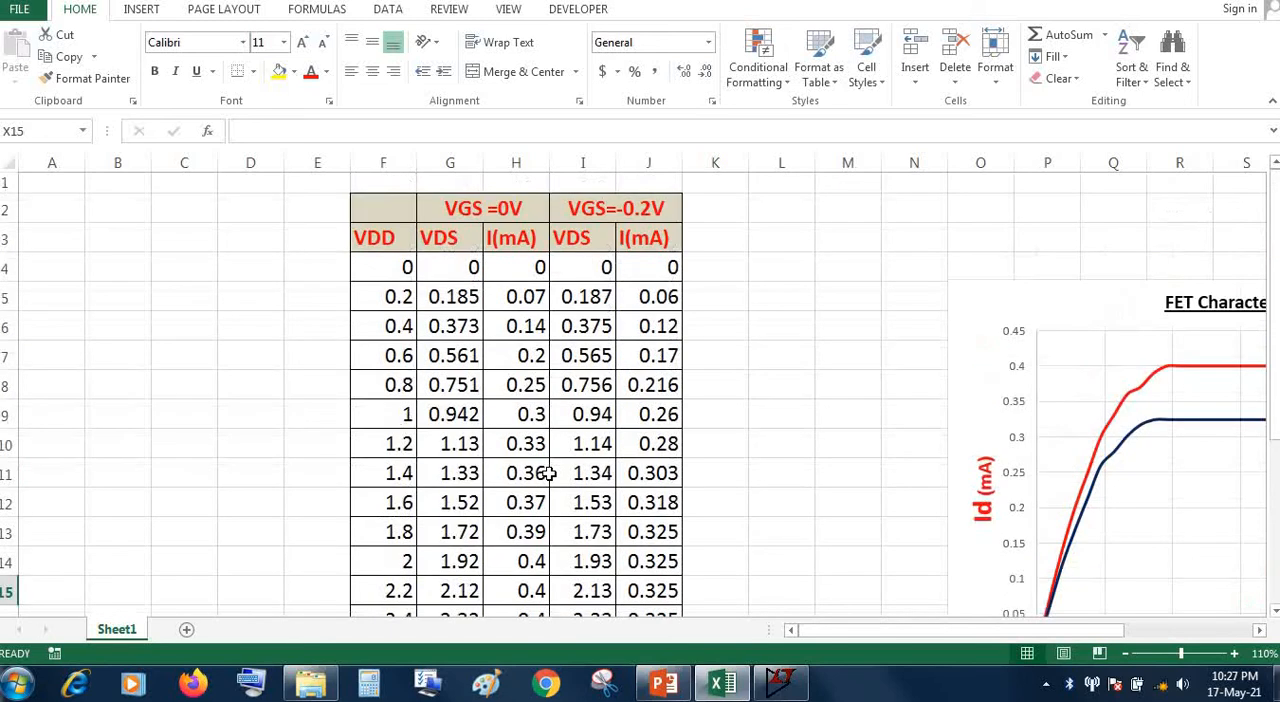
pyautogui.click(392, 303)
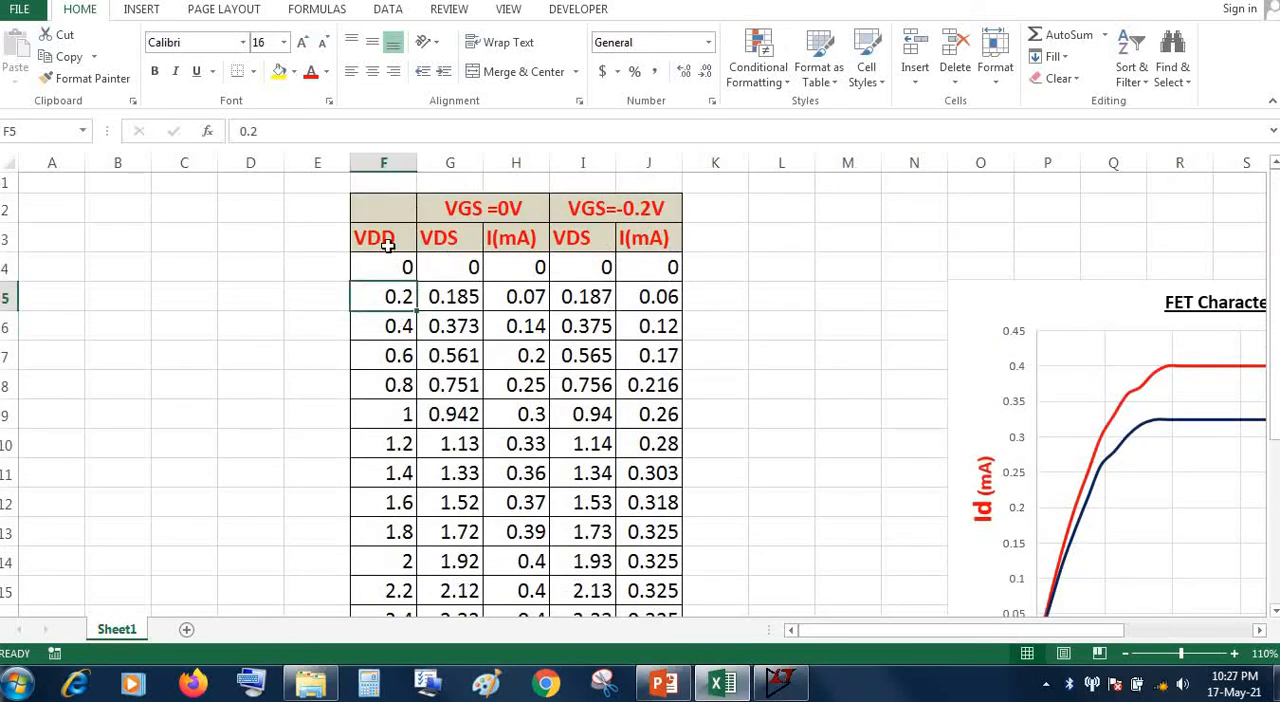
pyautogui.click(388, 244)
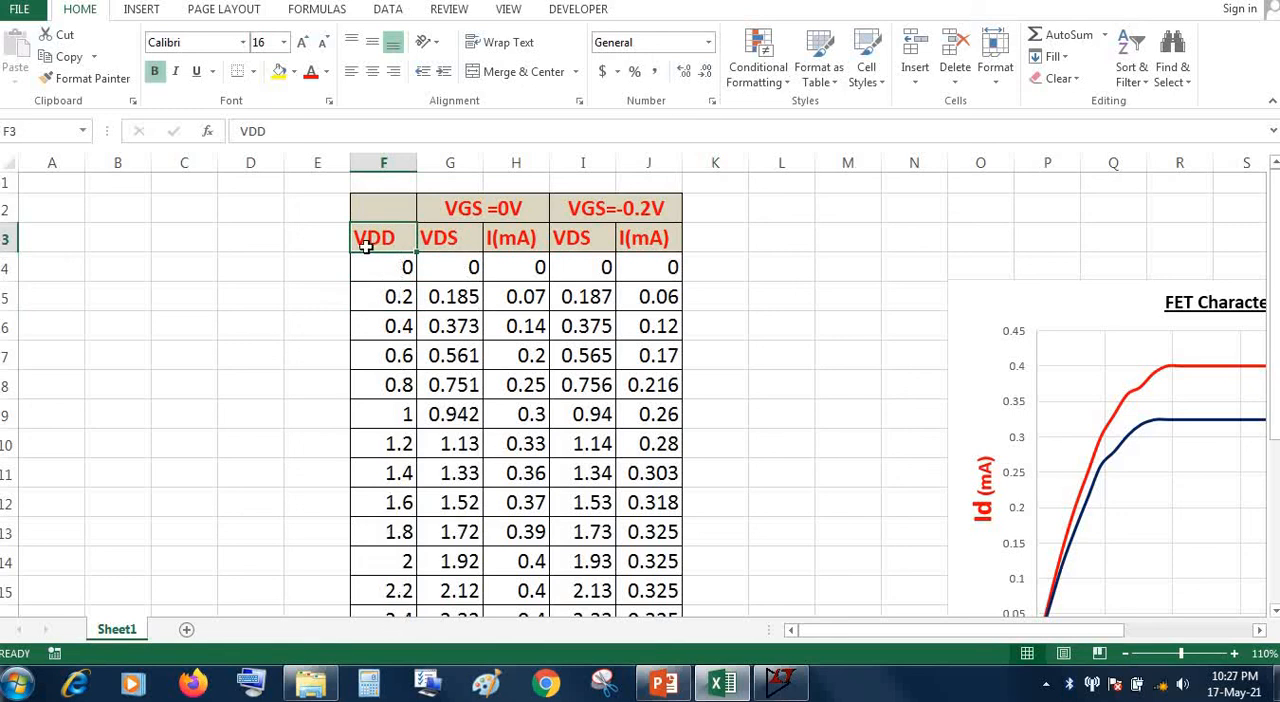
pyautogui.click(462, 246)
pyautogui.click(500, 246)
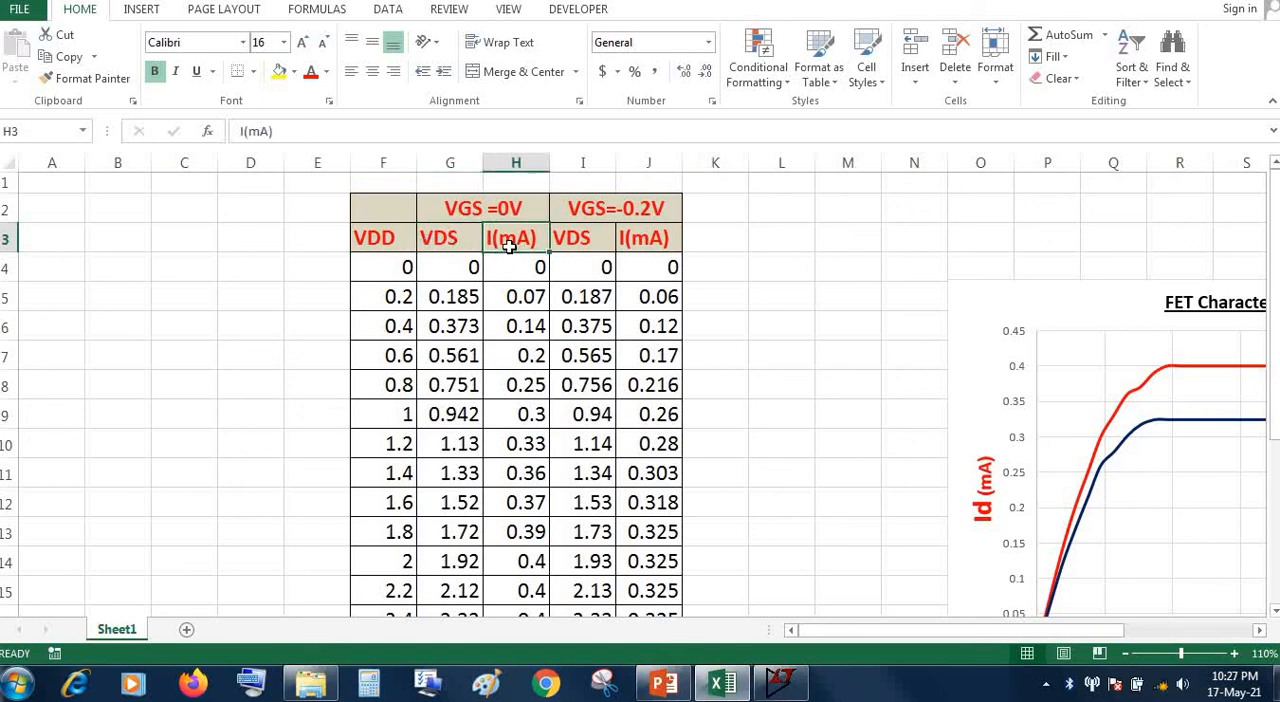
pyautogui.click(432, 207)
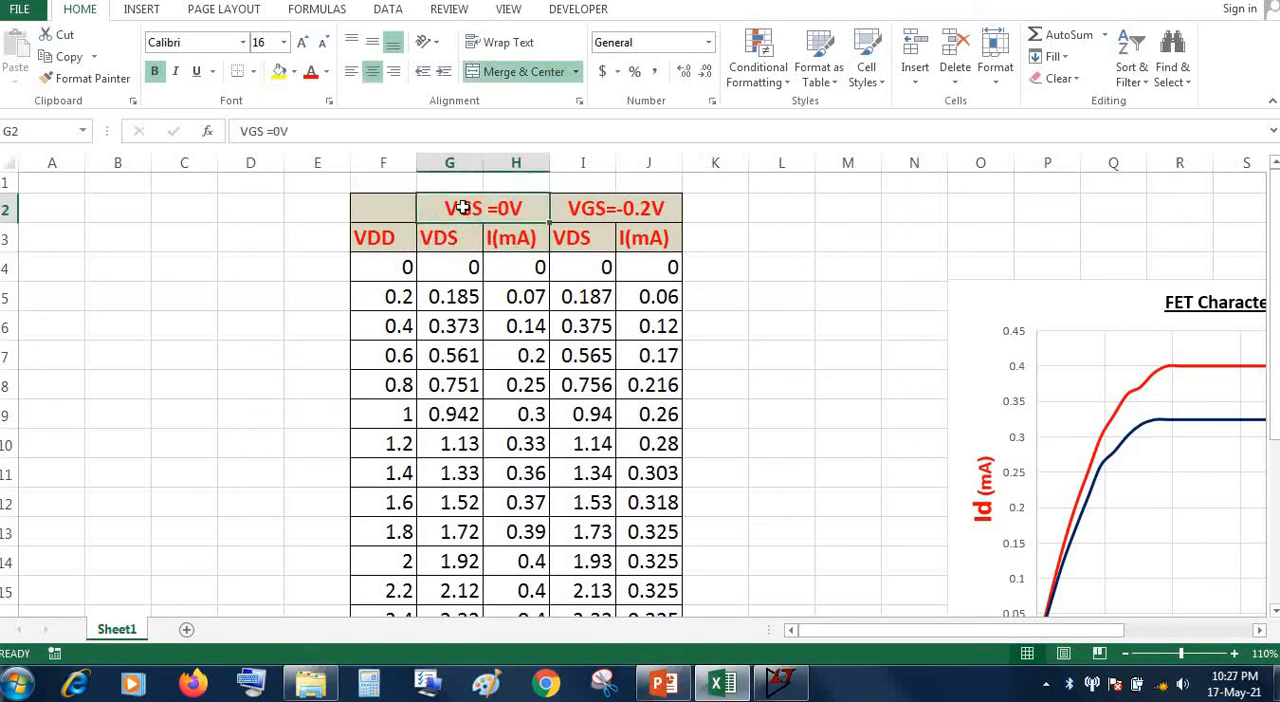
pyautogui.click(631, 208)
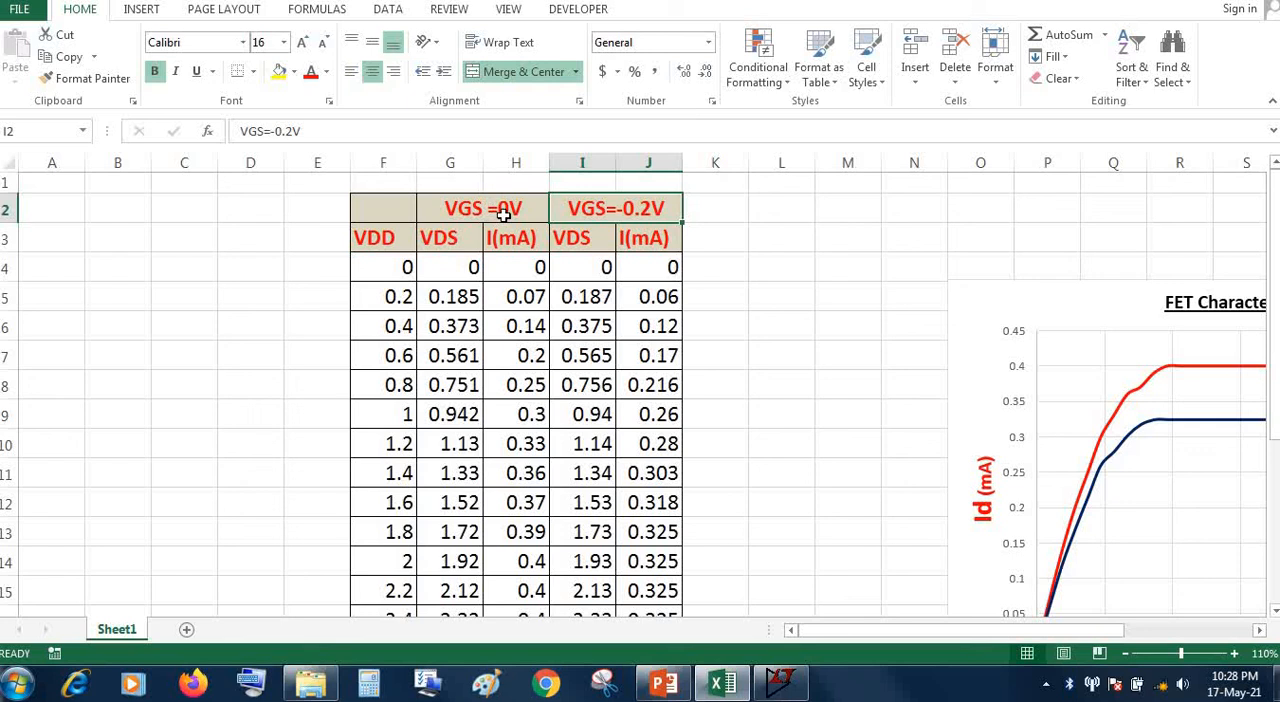
# Switch back to LTspice and set the VDD source's DC value to ,2
pyautogui.click(780, 683)
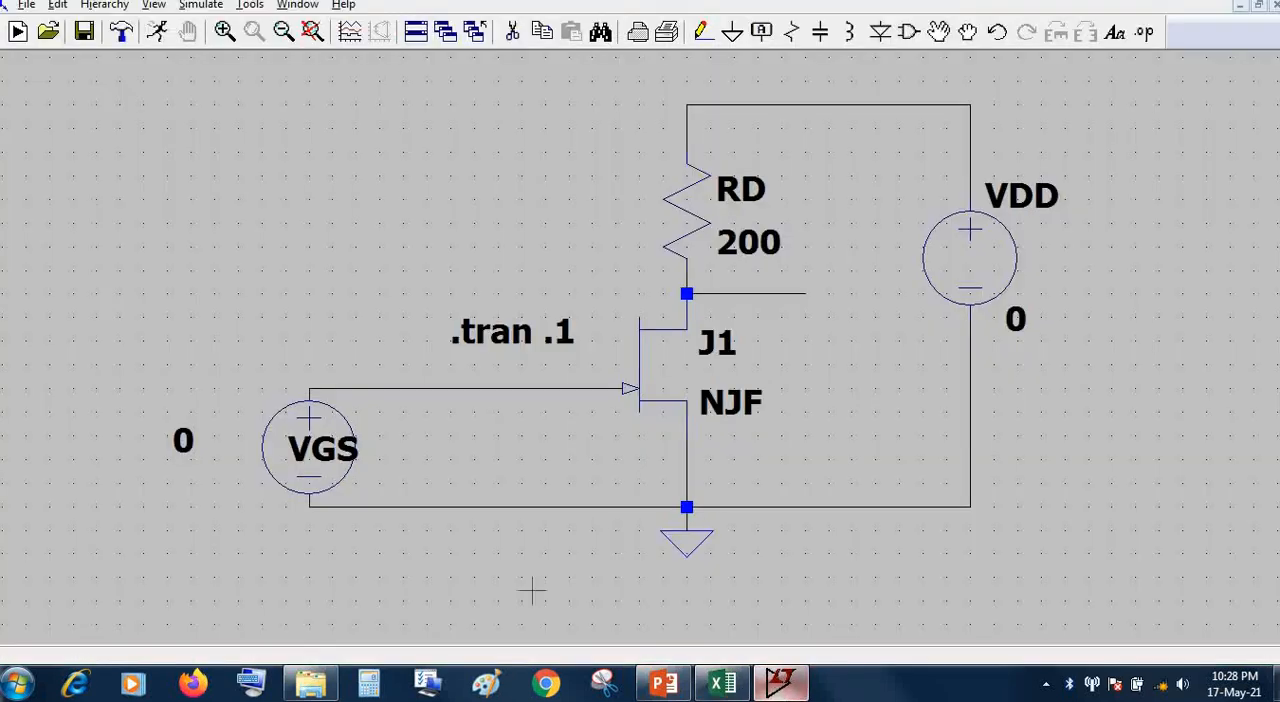
pyautogui.click(766, 683)
pyautogui.click(766, 683)
pyautogui.rightClick(960, 270)
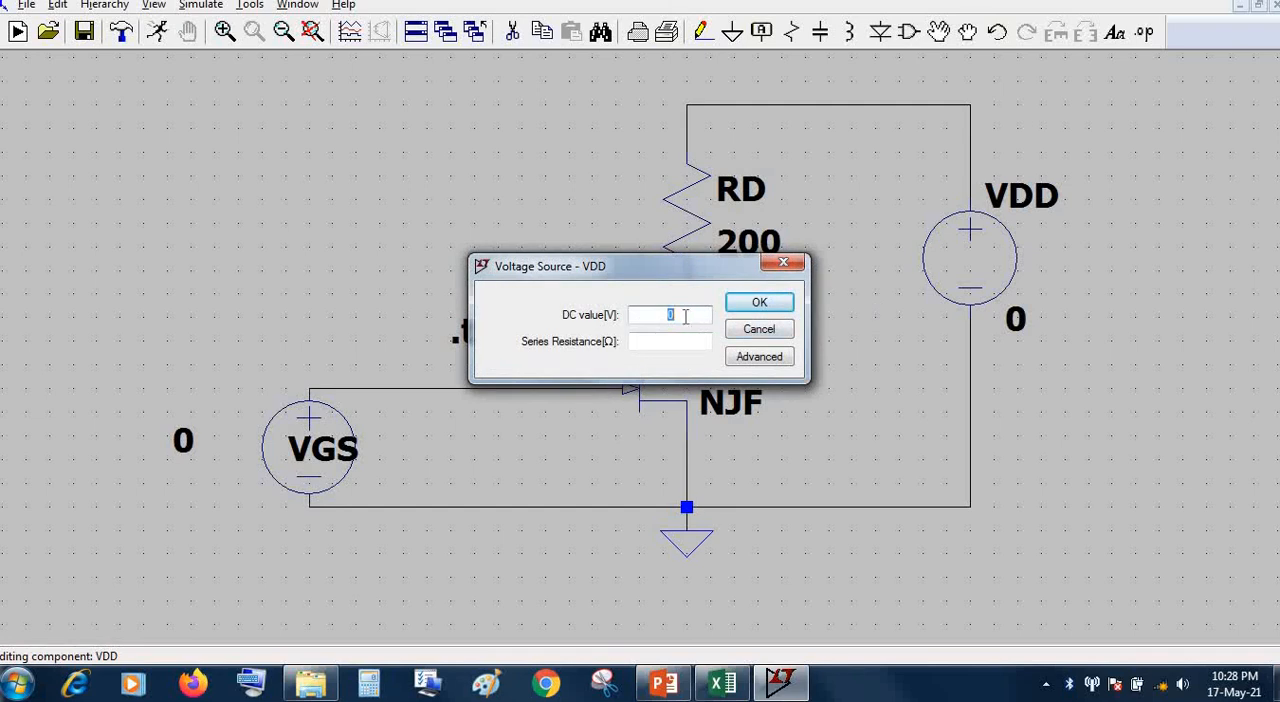
pyautogui.write('.2')
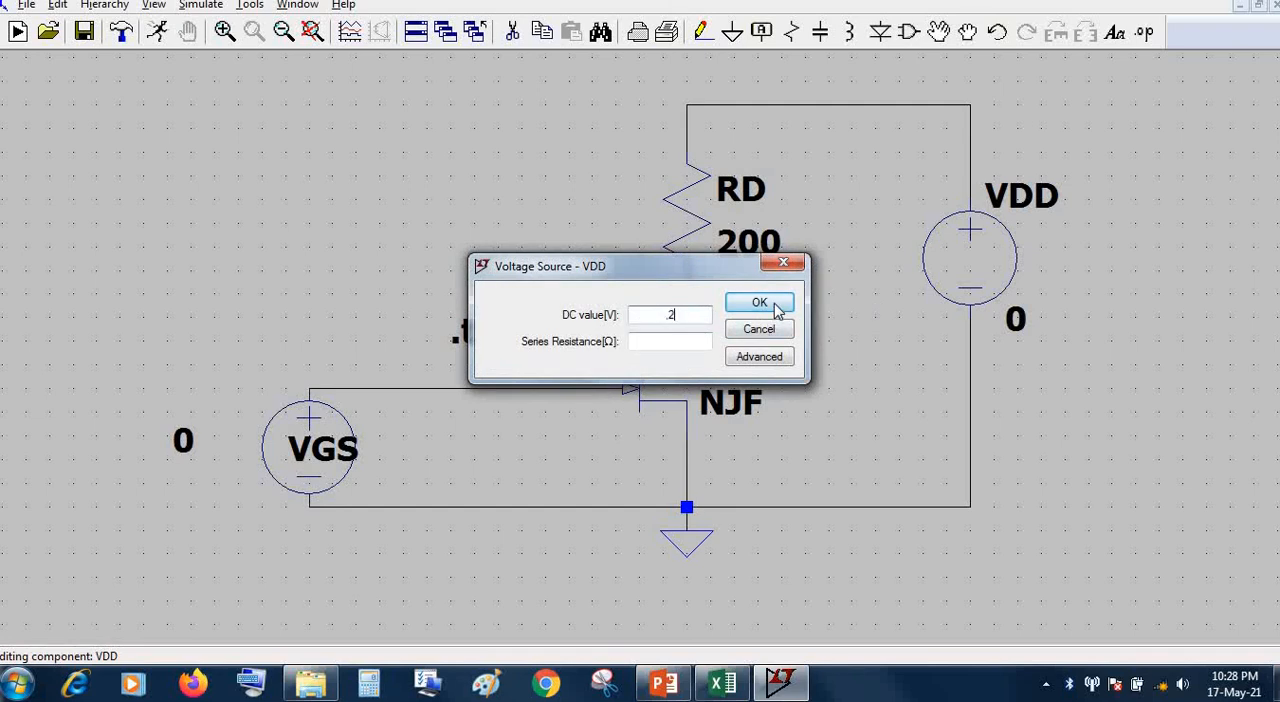
pyautogui.click(759, 302)
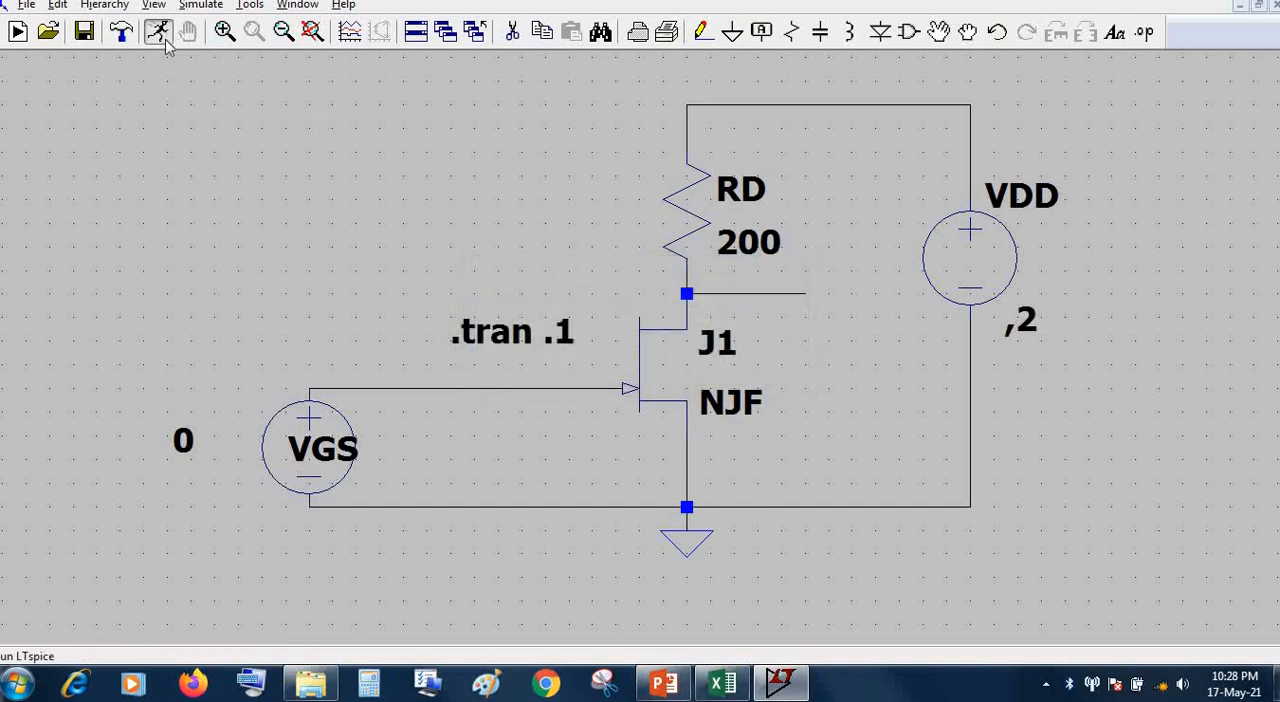
# Run the transient simulation and plot the drain node voltage V(n002), zoomed in on the start of the trace
pyautogui.click(158, 36)
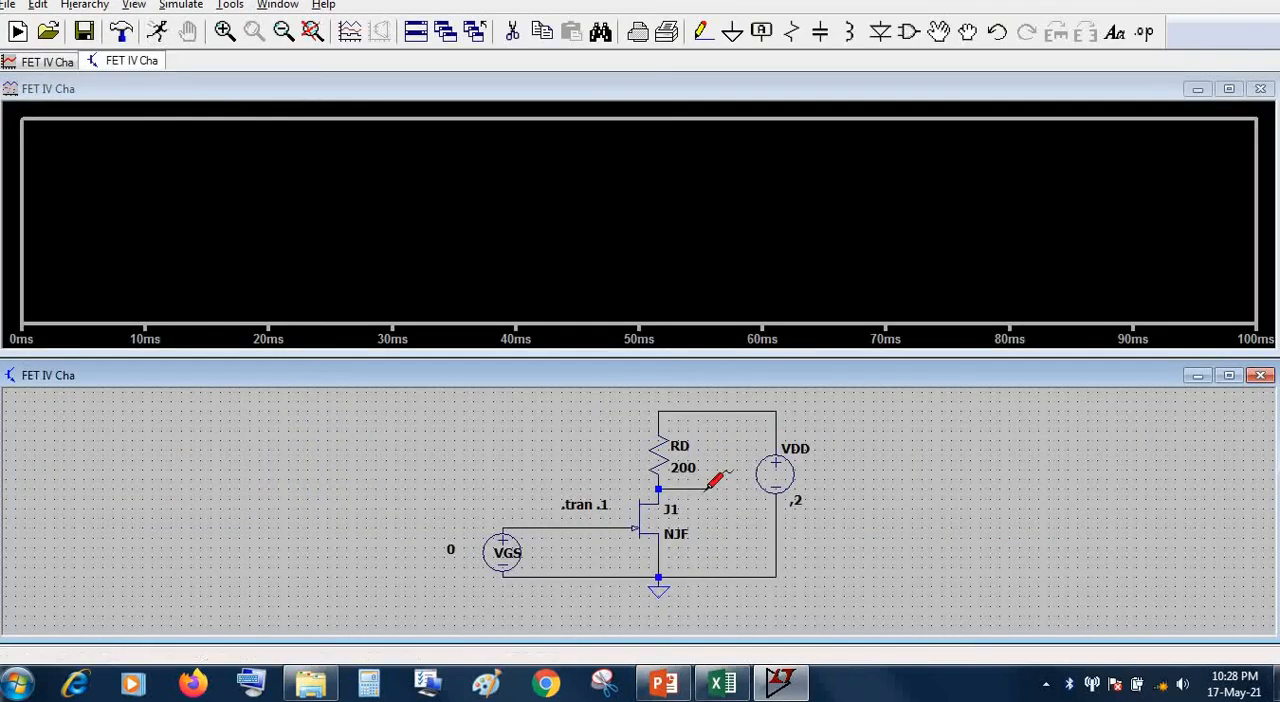
pyautogui.click(709, 486)
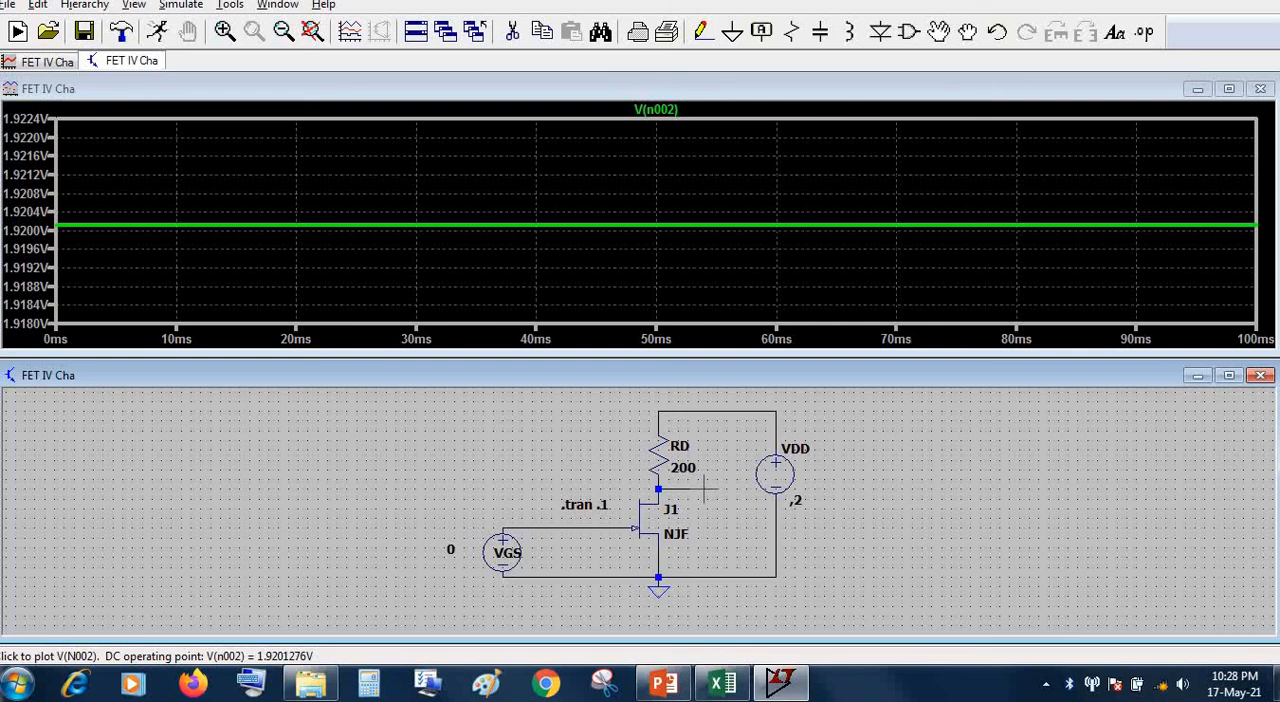
pyautogui.moveTo(94, 252); pyautogui.dragTo(54, 190)
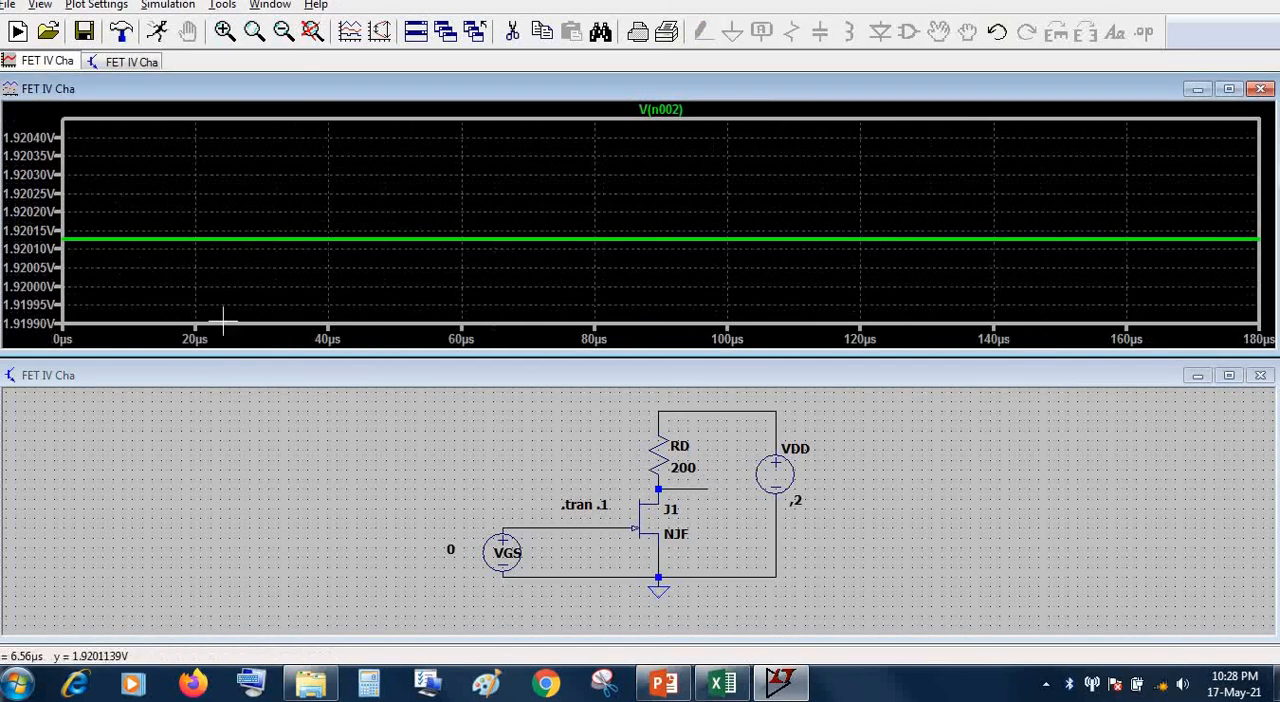
# Check the VDS reading for VDD 0.2 at VGS = 0 V in the Excel table and return to LTspice
pyautogui.click(724, 684)
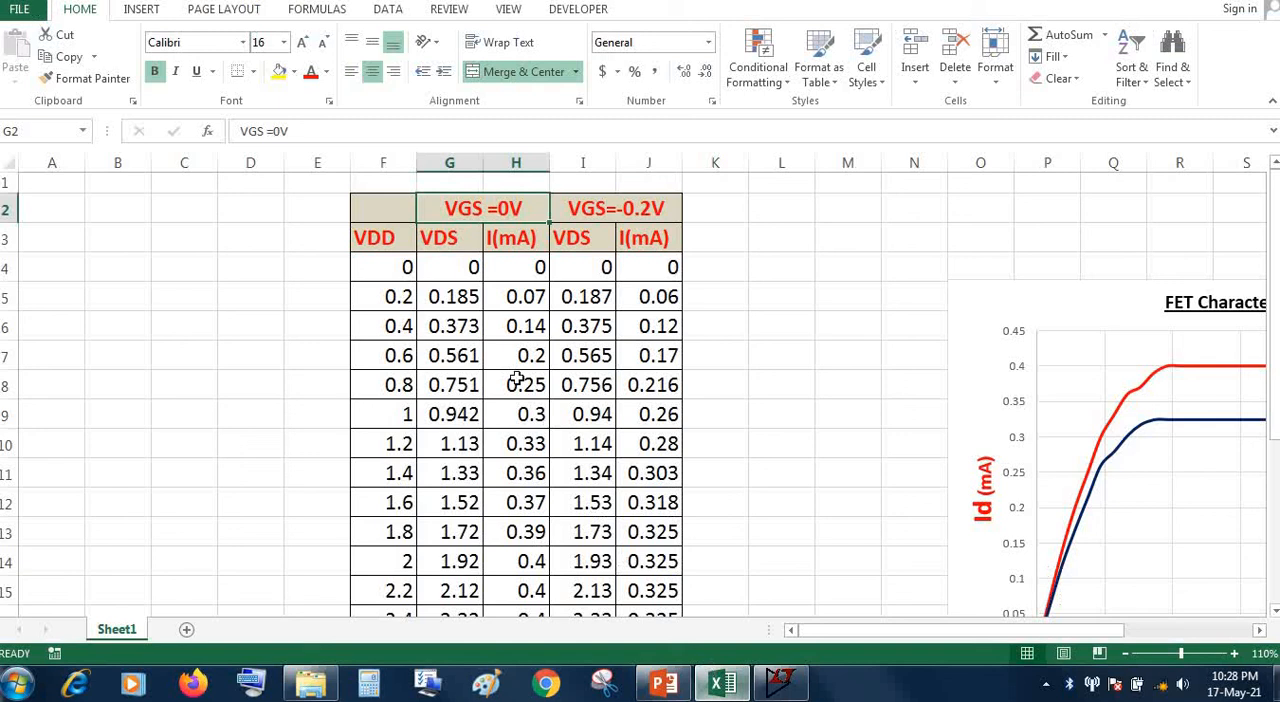
pyautogui.click(447, 303)
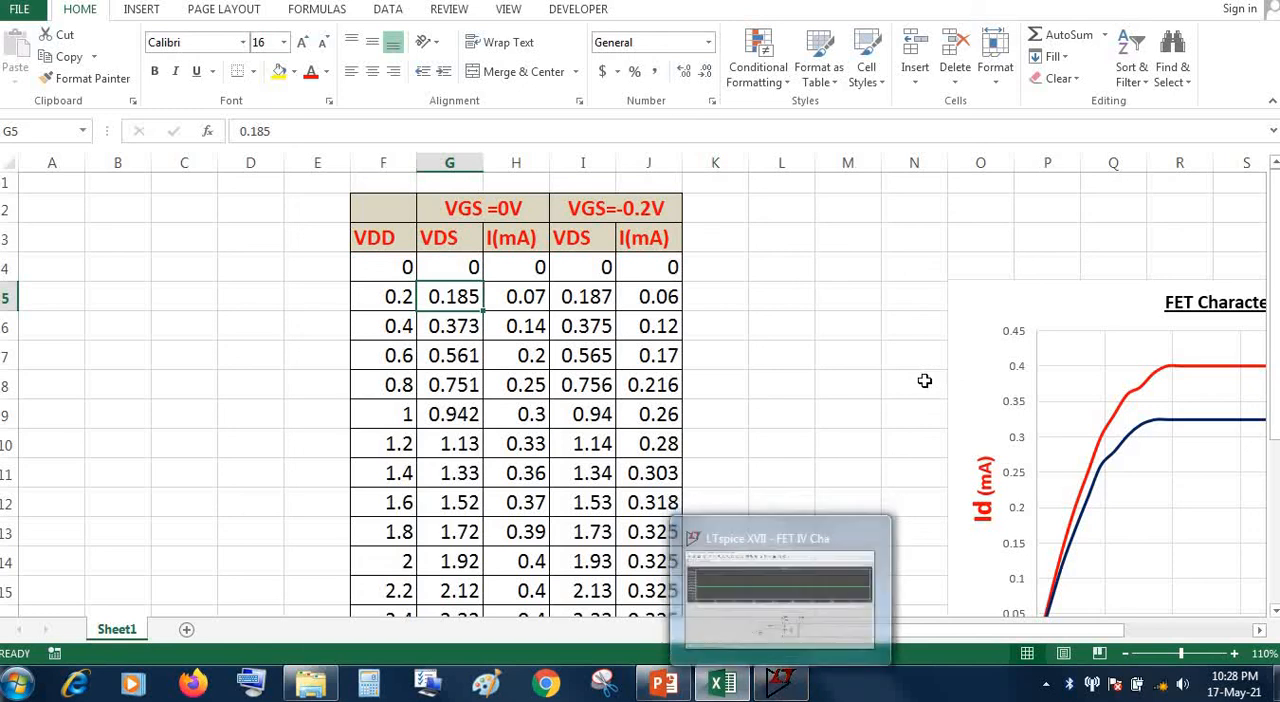
pyautogui.click(783, 684)
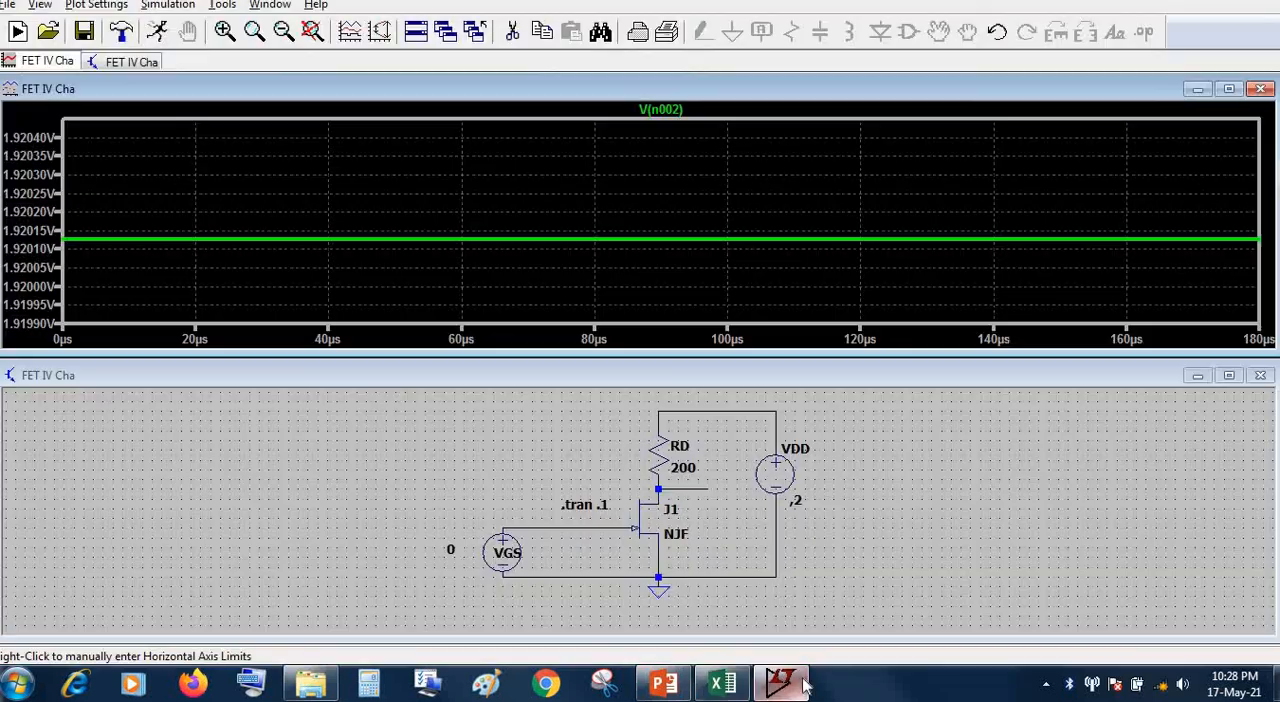
# Correct the VDD source's DC value to .2 V, rerun the simulation and zoom in on the drain voltage trace
pyautogui.rightClick(780, 470)
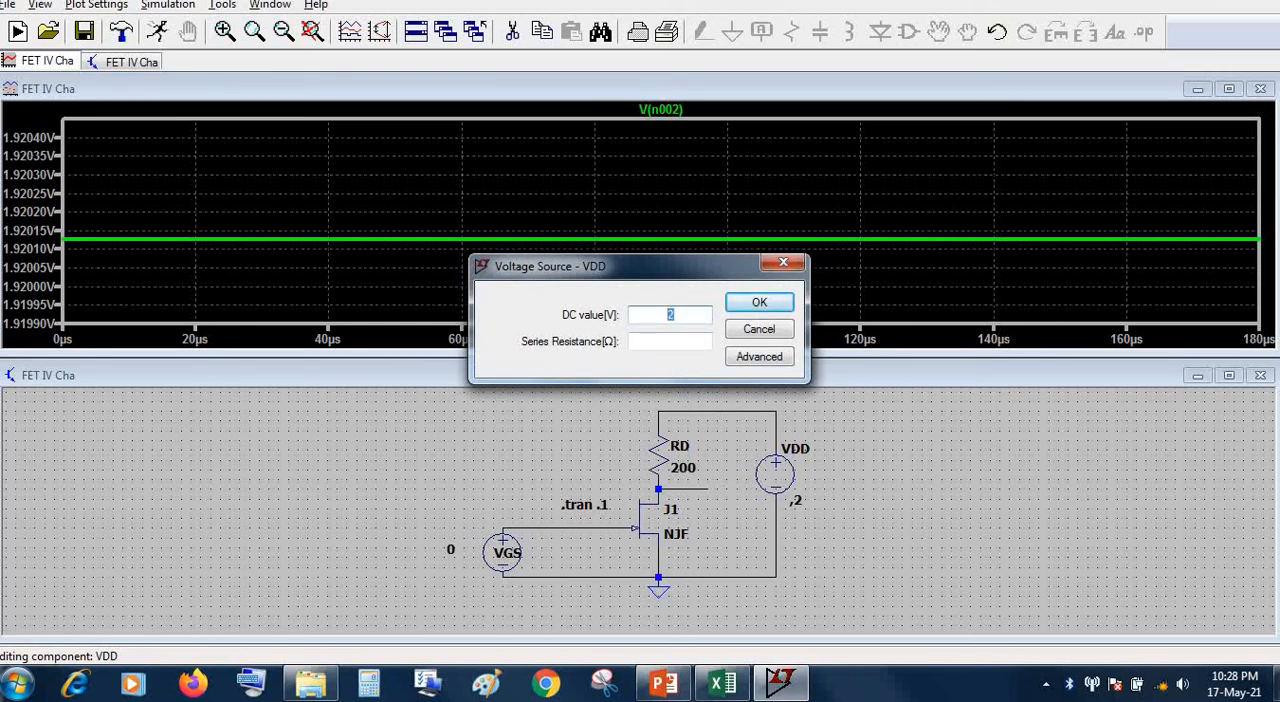
pyautogui.press('BackSpace')
pyautogui.write('2')
pyautogui.click(759, 302)
pyautogui.click(157, 31)
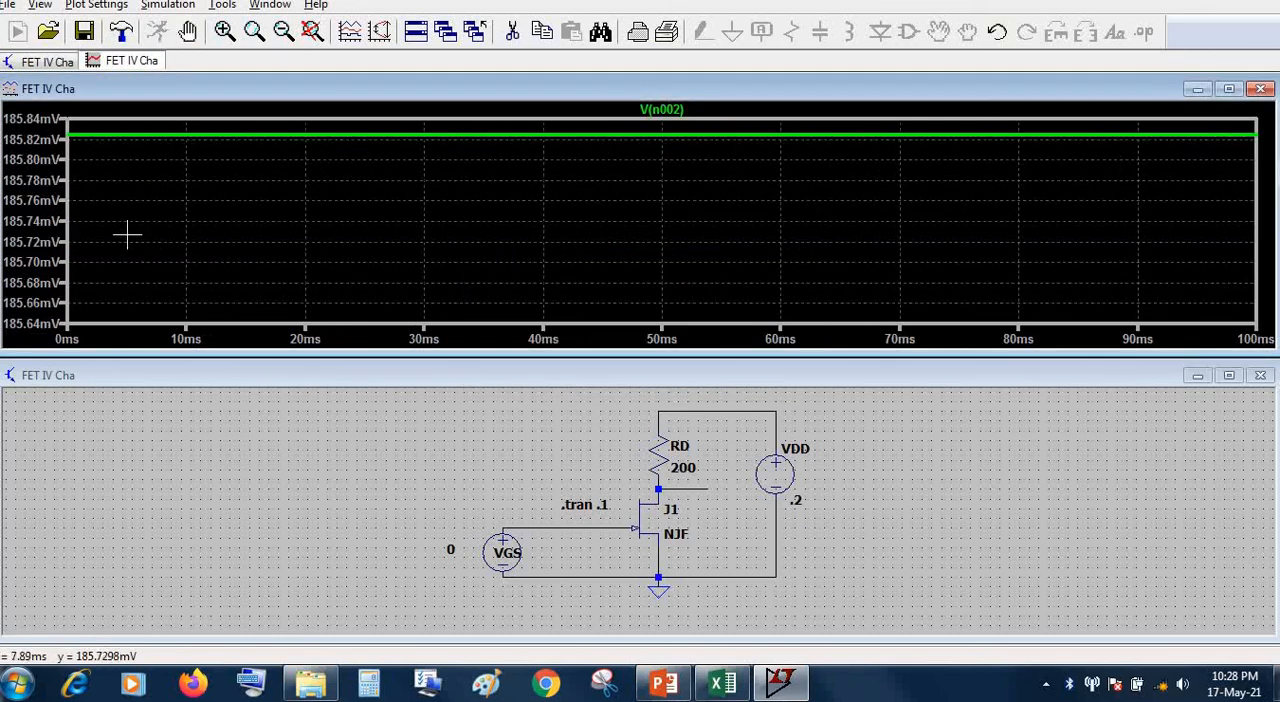
pyautogui.moveTo(70, 197); pyautogui.dragTo(138, 230)
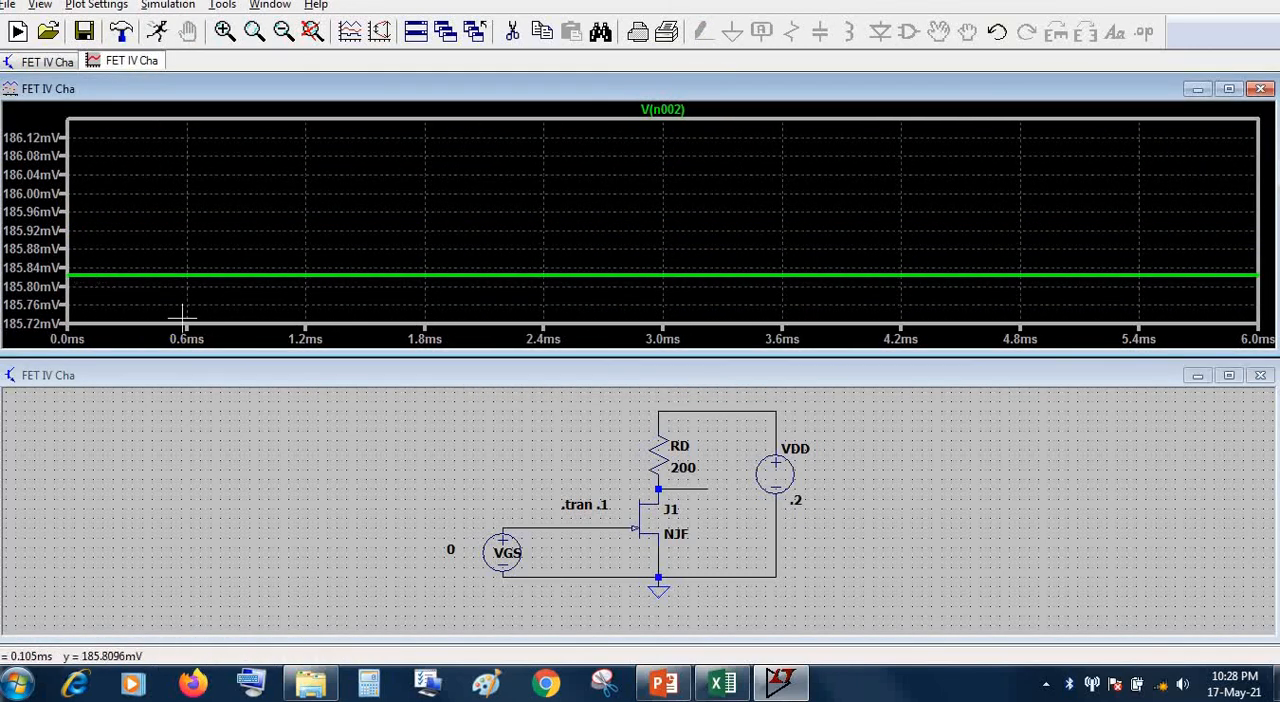
# Plot the current through resistor RD and zoom in on the start of its trace to read it
pyautogui.click(783, 682)
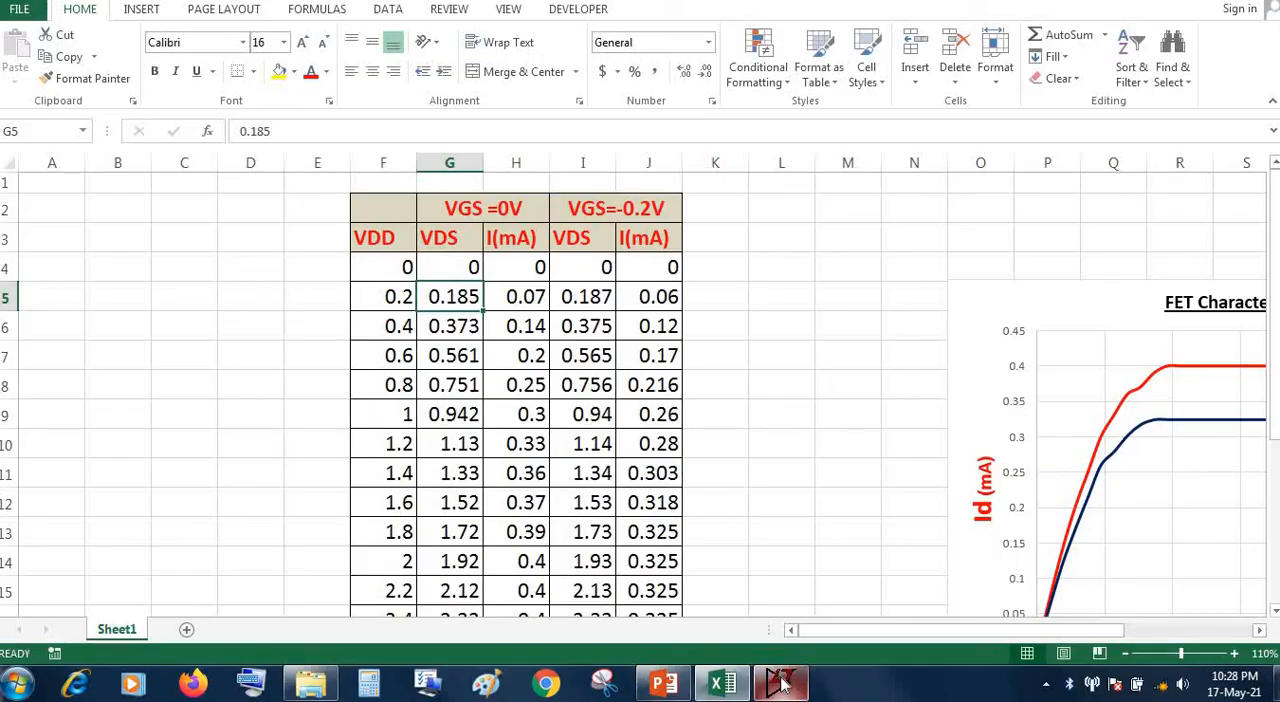
pyautogui.click(783, 682)
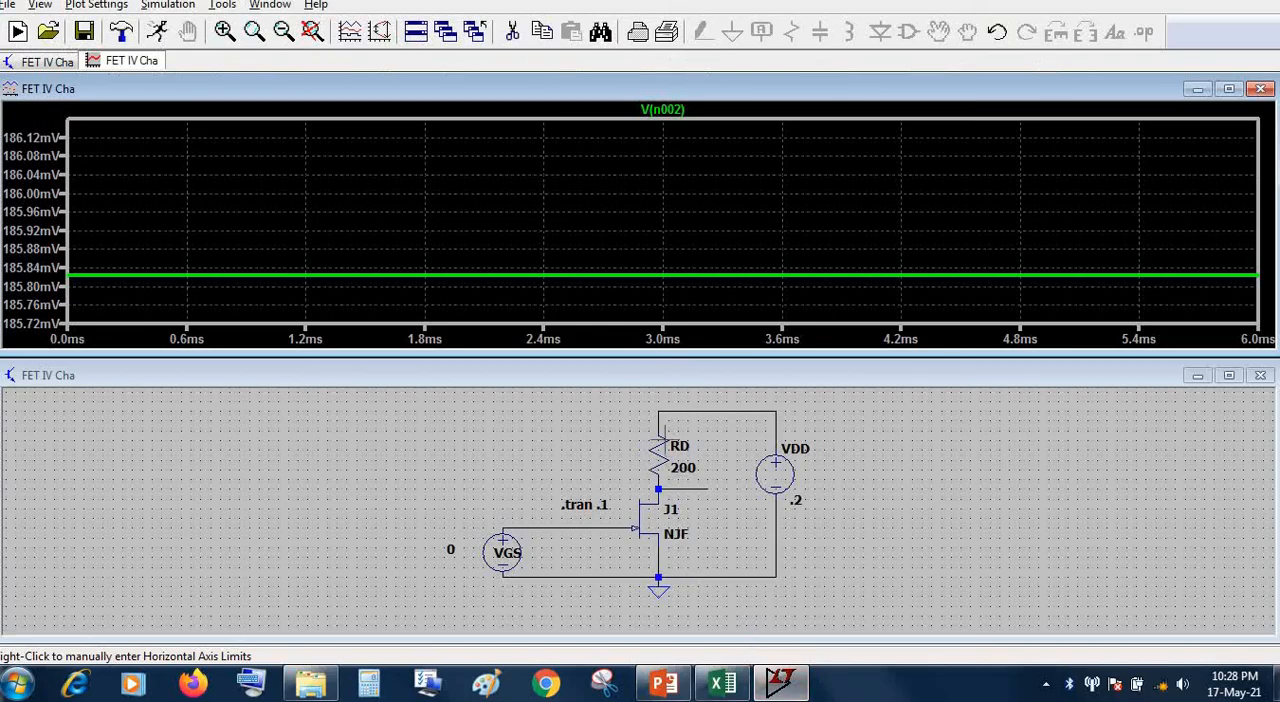
pyautogui.click(667, 442)
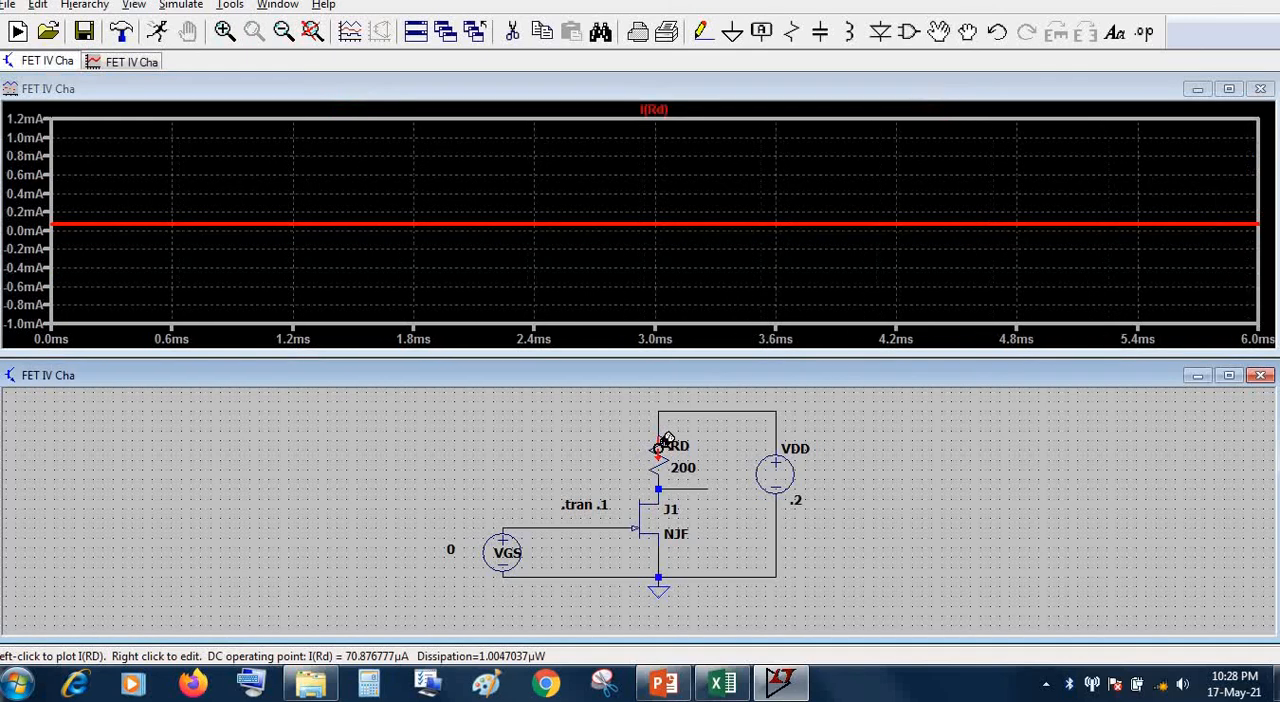
pyautogui.moveTo(157, 272); pyautogui.dragTo(28, 181)
pyautogui.moveTo(72, 229); pyautogui.dragTo(50, 189)
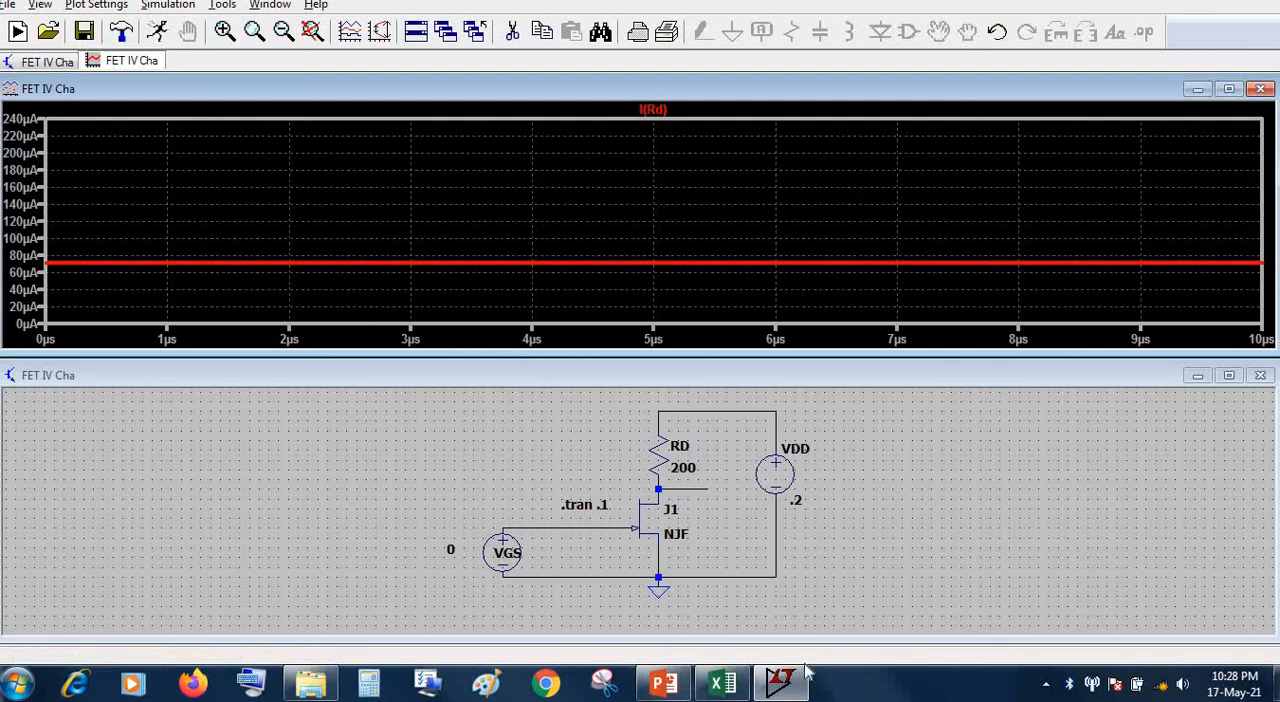
# Check the 0.2 V row's current and the next VDD entry in Excel, and set LTspice's VDD source to .4 V
pyautogui.click(722, 683)
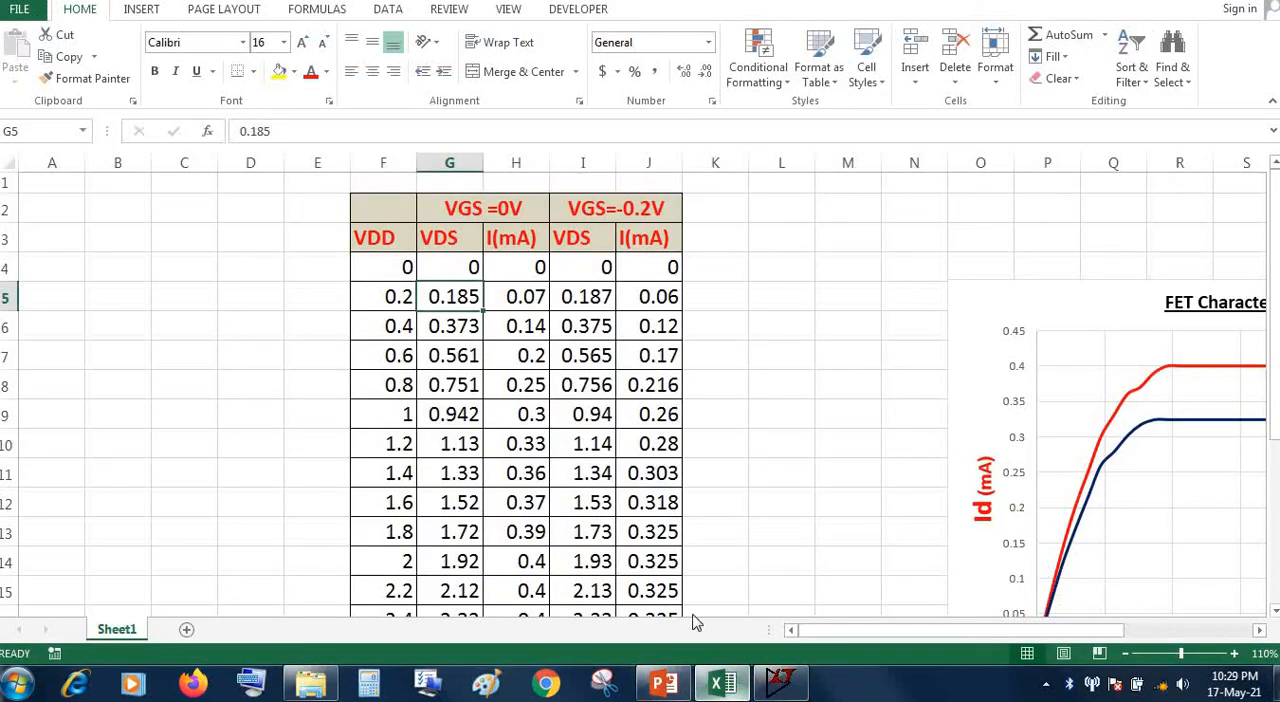
pyautogui.click(525, 296)
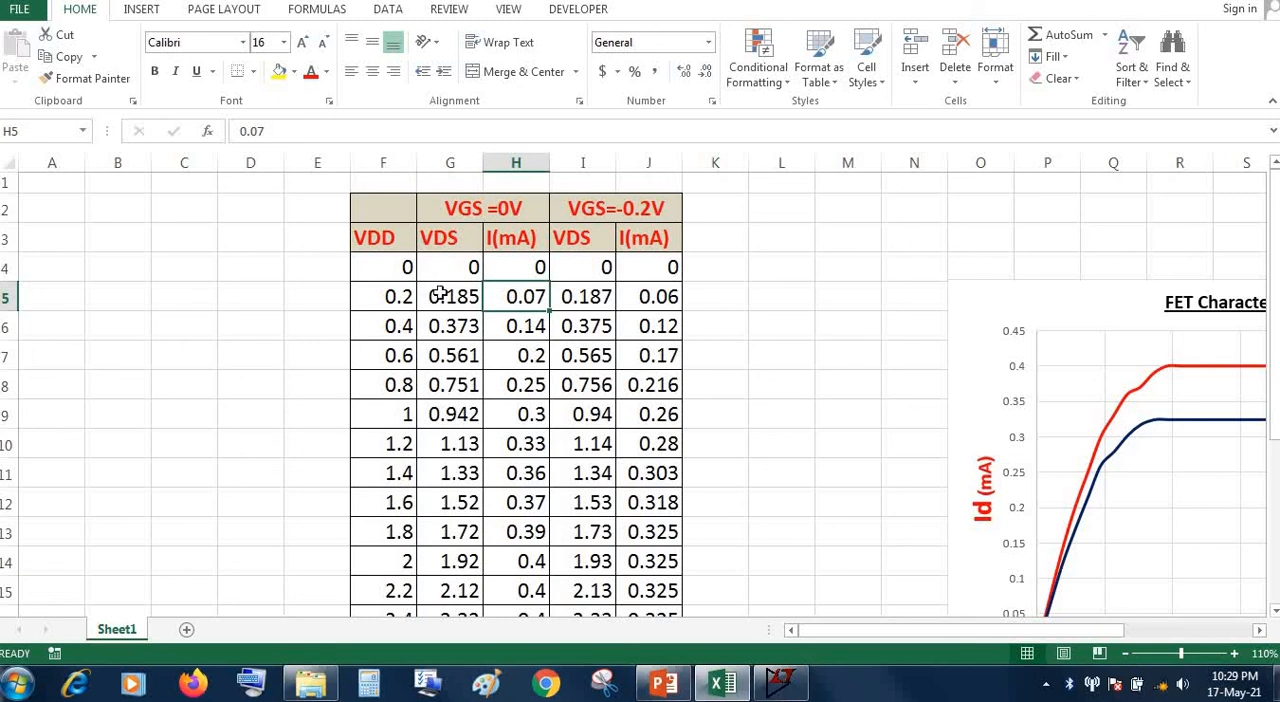
pyautogui.click(780, 683)
pyautogui.rightClick(778, 472)
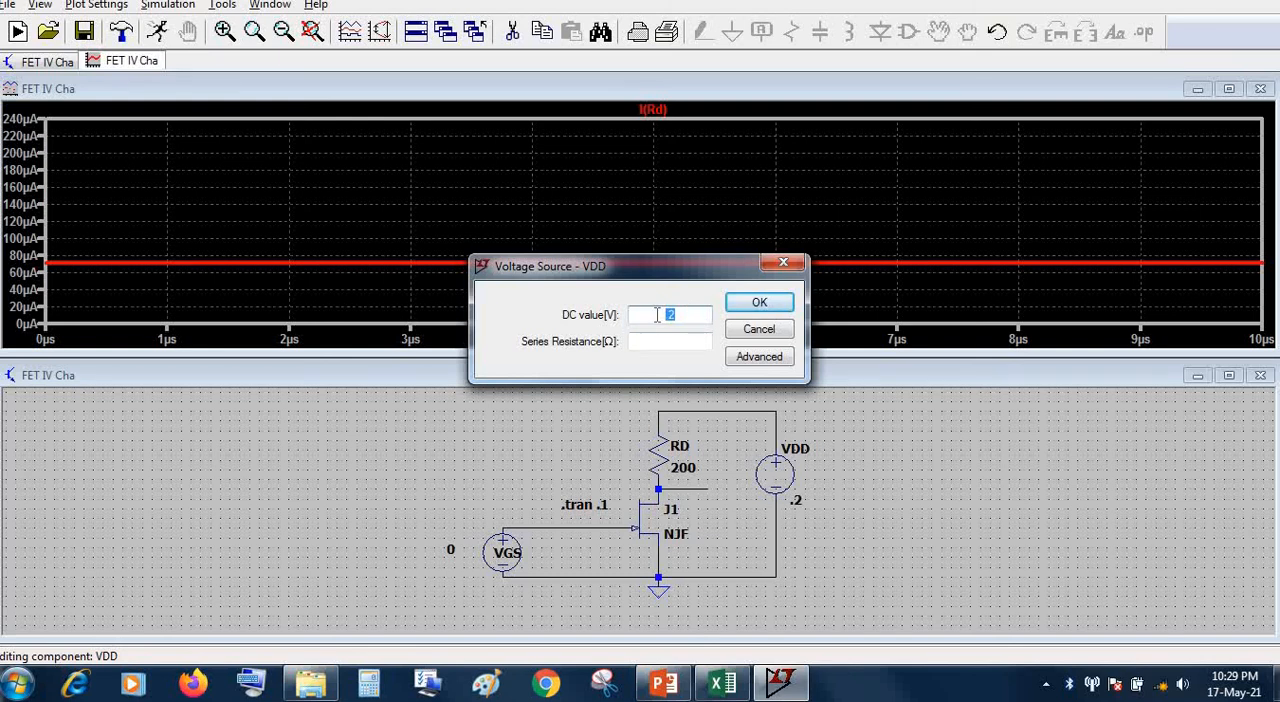
pyautogui.write('4')
pyautogui.click(752, 306)
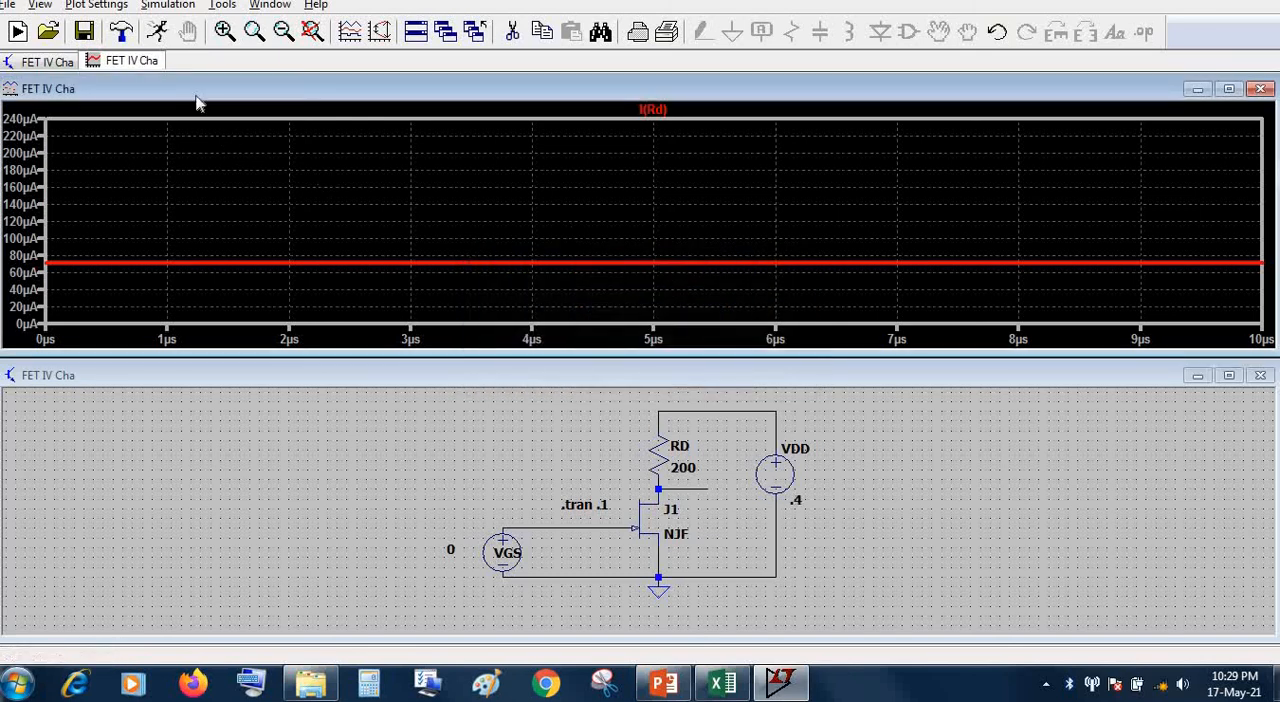
# Rerun the simulation with VDD at .4 V, plot the drain node voltage and zoom in on the start of its trace
pyautogui.click(158, 32)
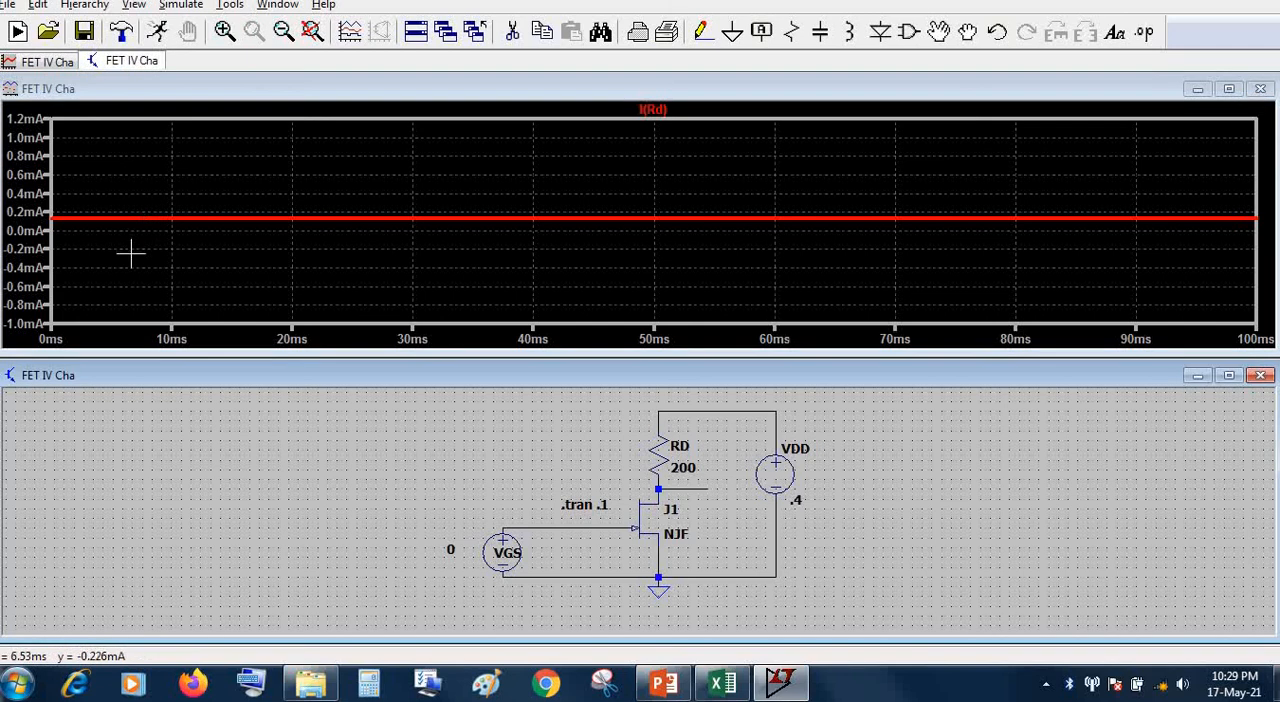
pyautogui.click(670, 487)
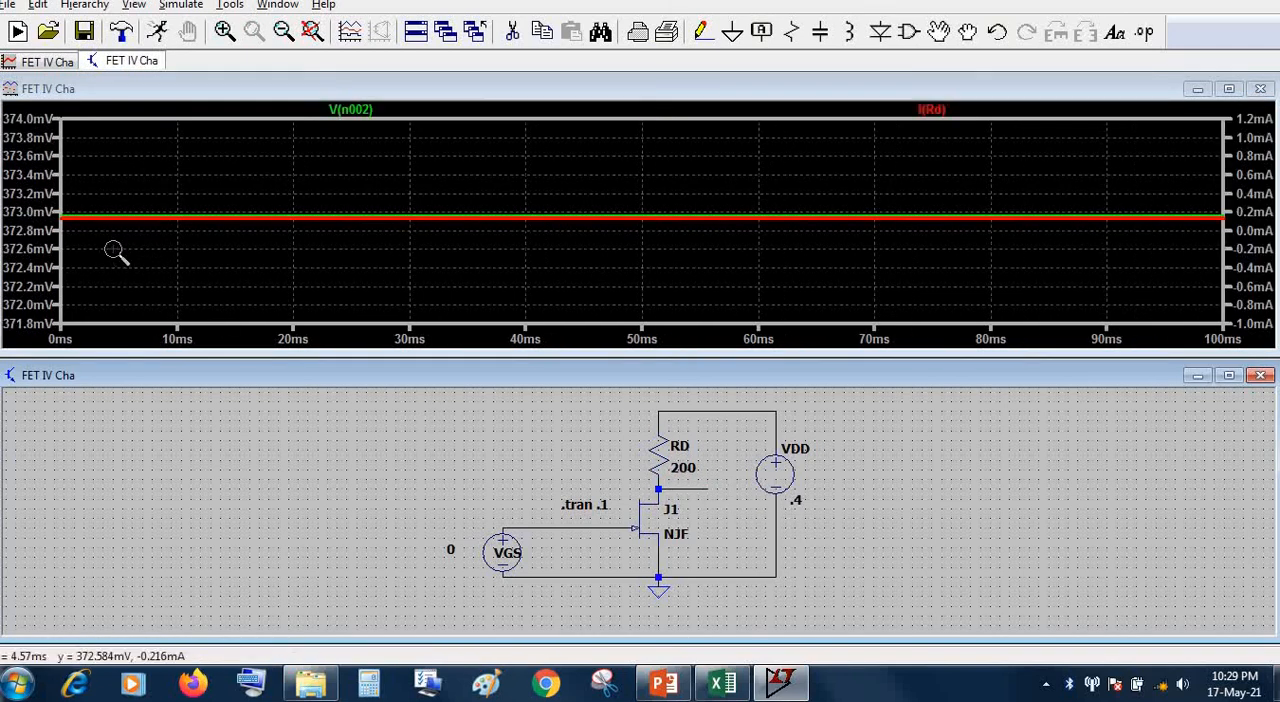
pyautogui.moveTo(116, 252); pyautogui.dragTo(57, 177)
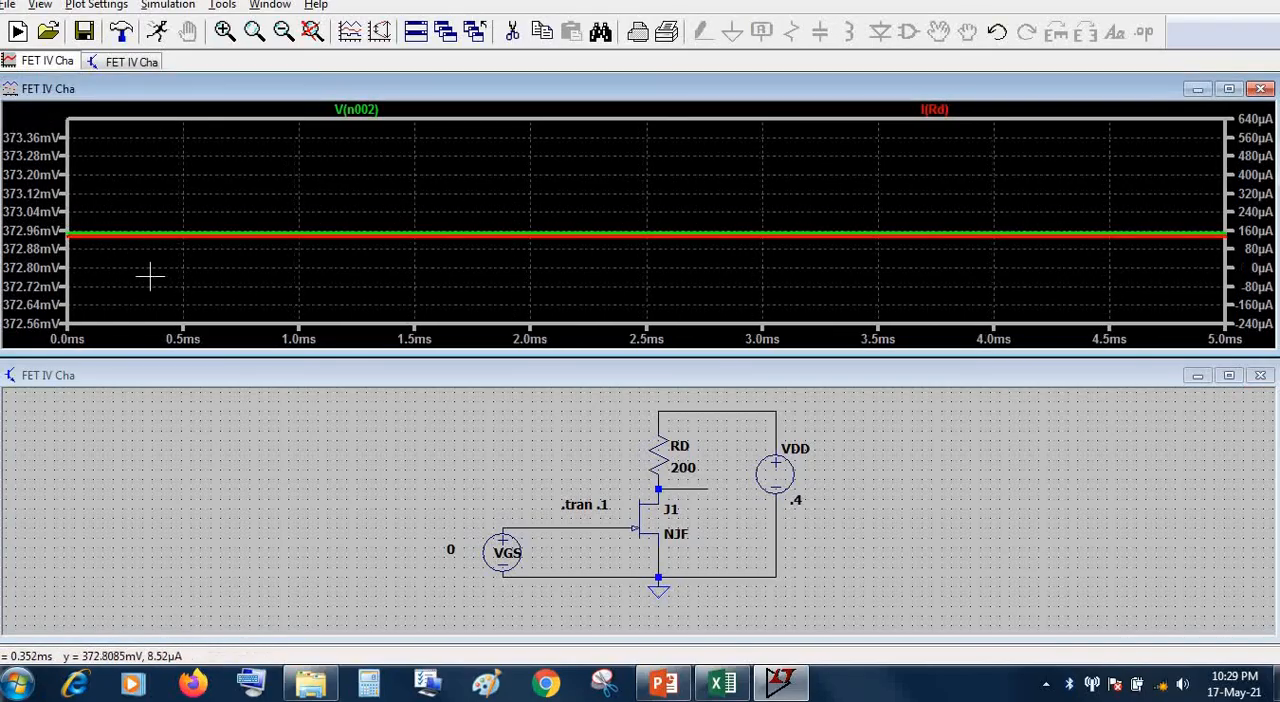
# Check the 0.4 V row in the Excel table and look through the remaining VDD entries up to 6 V
pyautogui.click(720, 683)
pyautogui.scroll(-1, 400, 300)
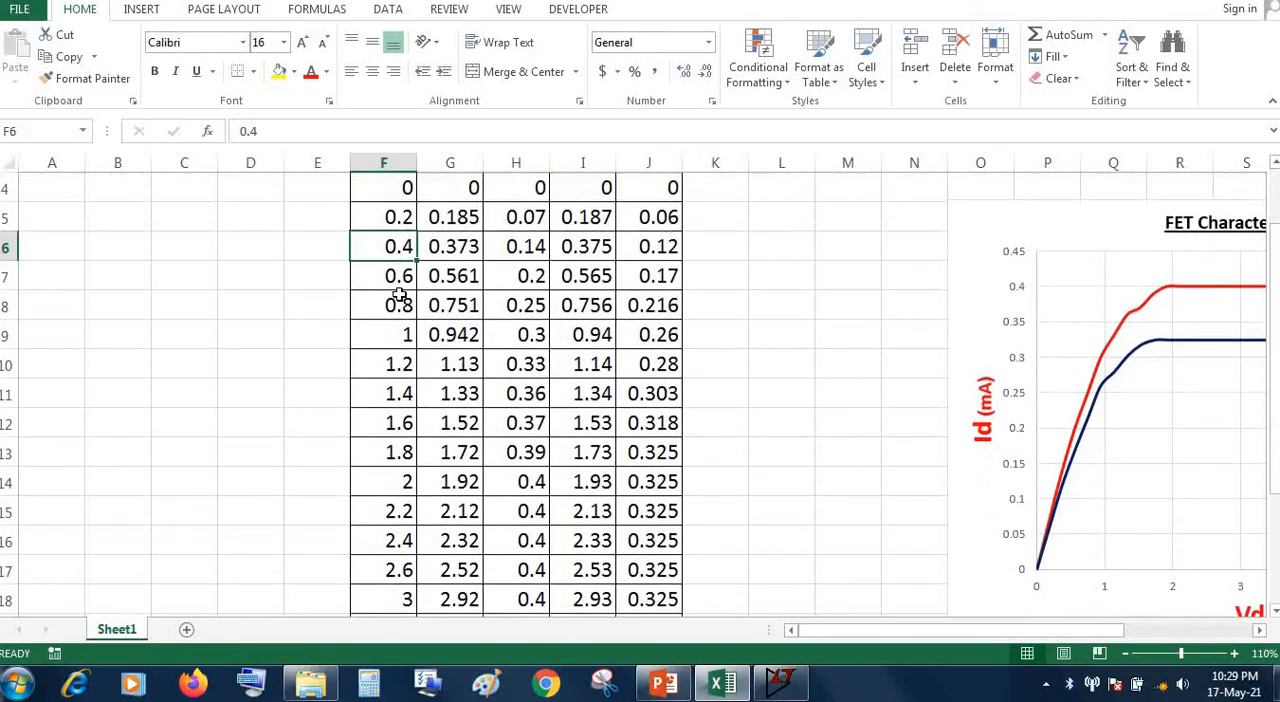
pyautogui.click(404, 290)
pyautogui.scroll(-3, 410, 400)
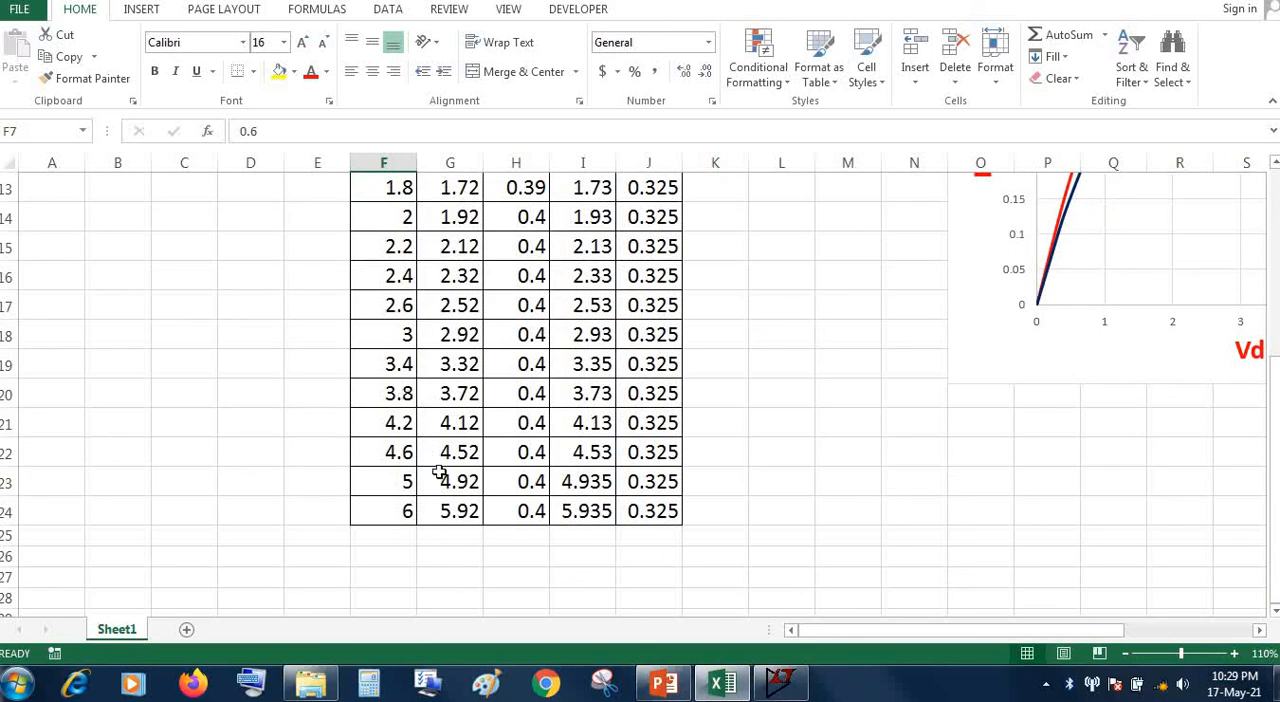
pyautogui.click(390, 513)
pyautogui.scroll(4, 543, 548)
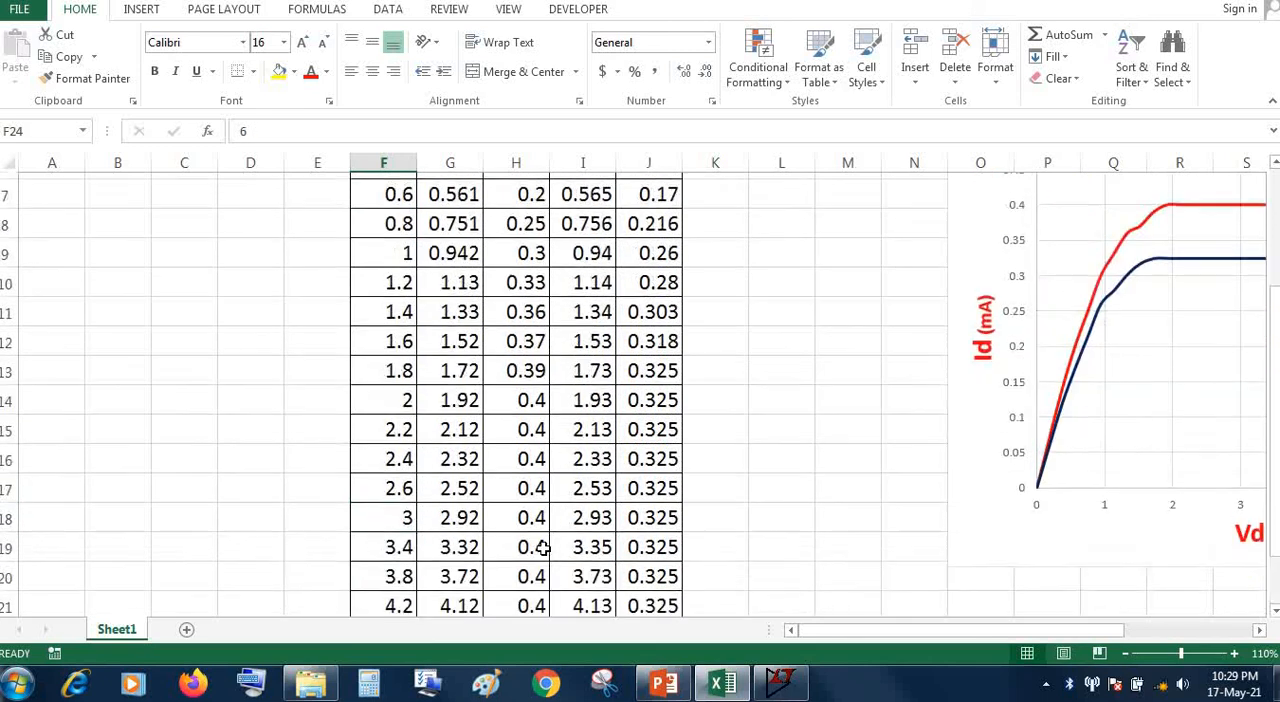
# Return to LTspice and set the VGS source's DC value to -.2 V
pyautogui.click(780, 685)
pyautogui.rightClick(510, 557)
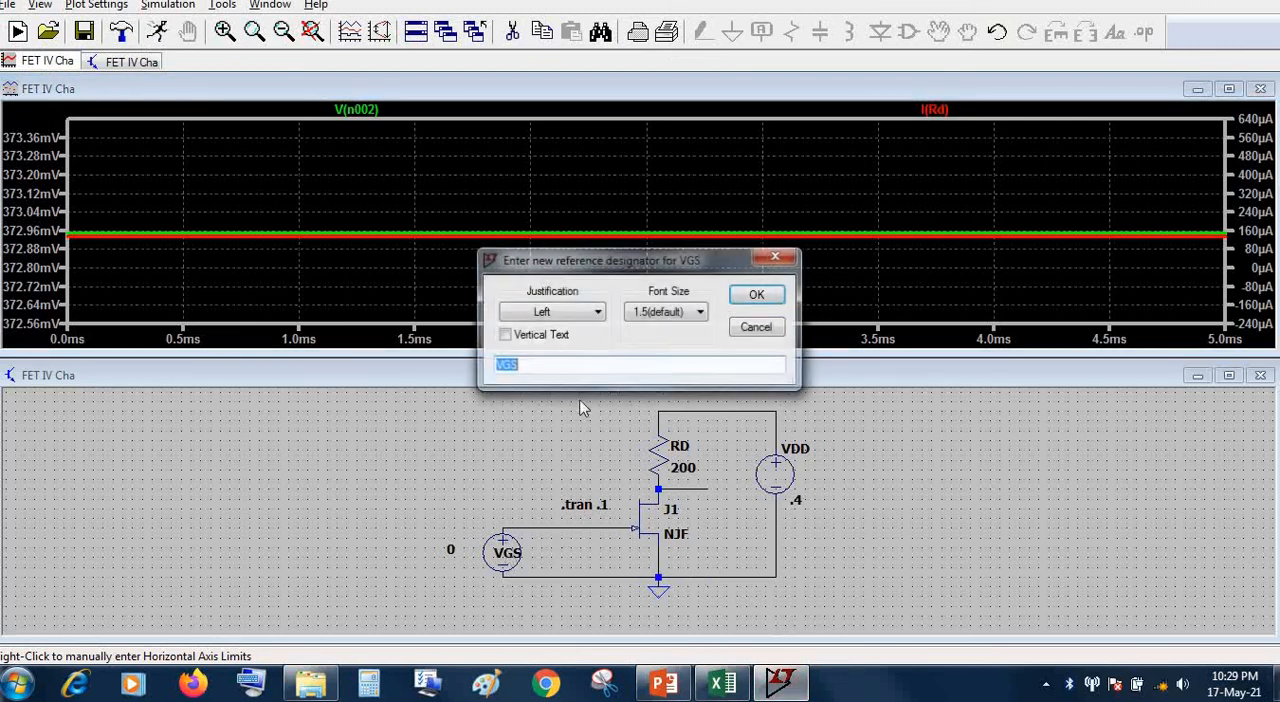
pyautogui.click(776, 259)
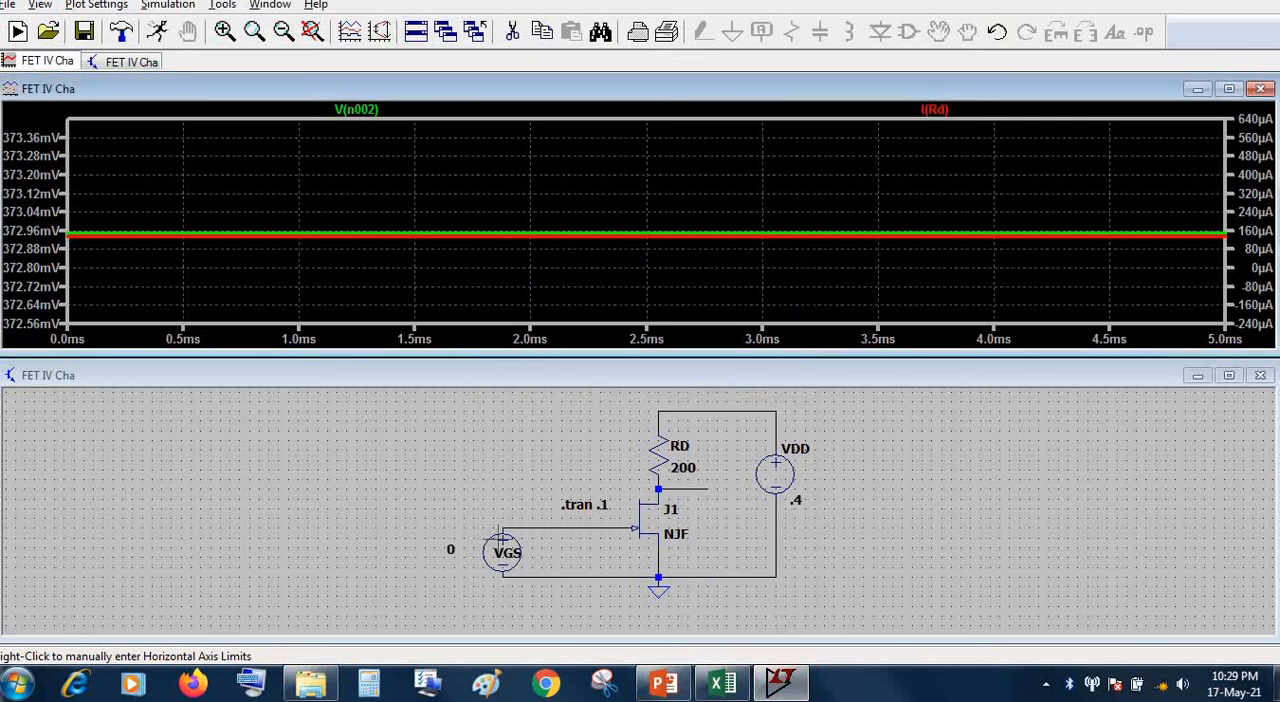
pyautogui.rightClick(502, 547)
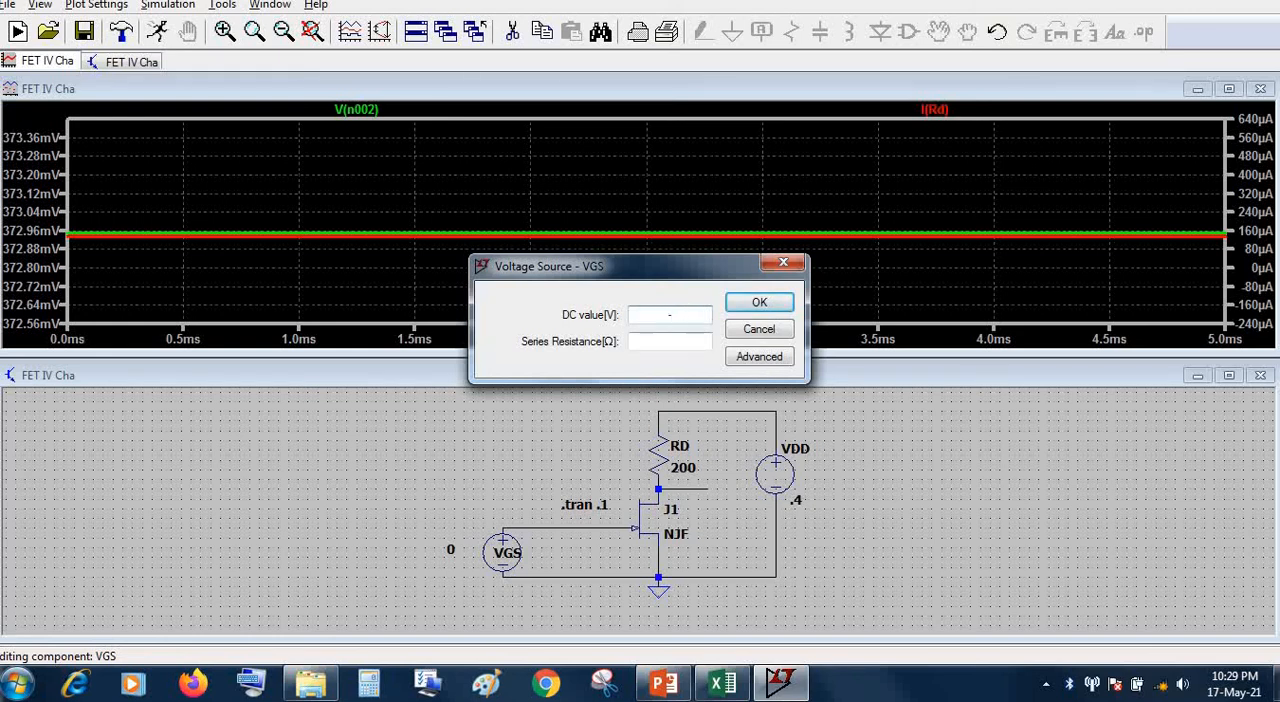
pyautogui.write('-.2')
pyautogui.click(755, 304)
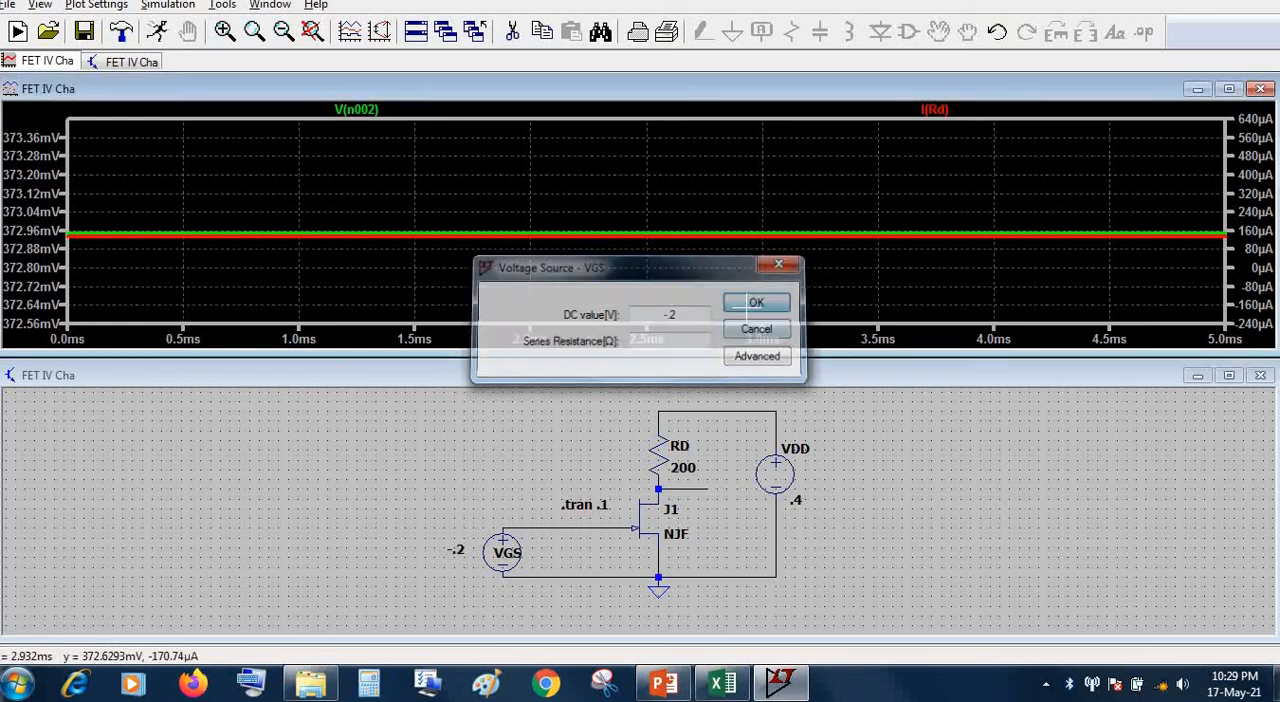
# Set the VDD source's DC value to 1 V and rerun the simulation
pyautogui.rightClick(787, 481)
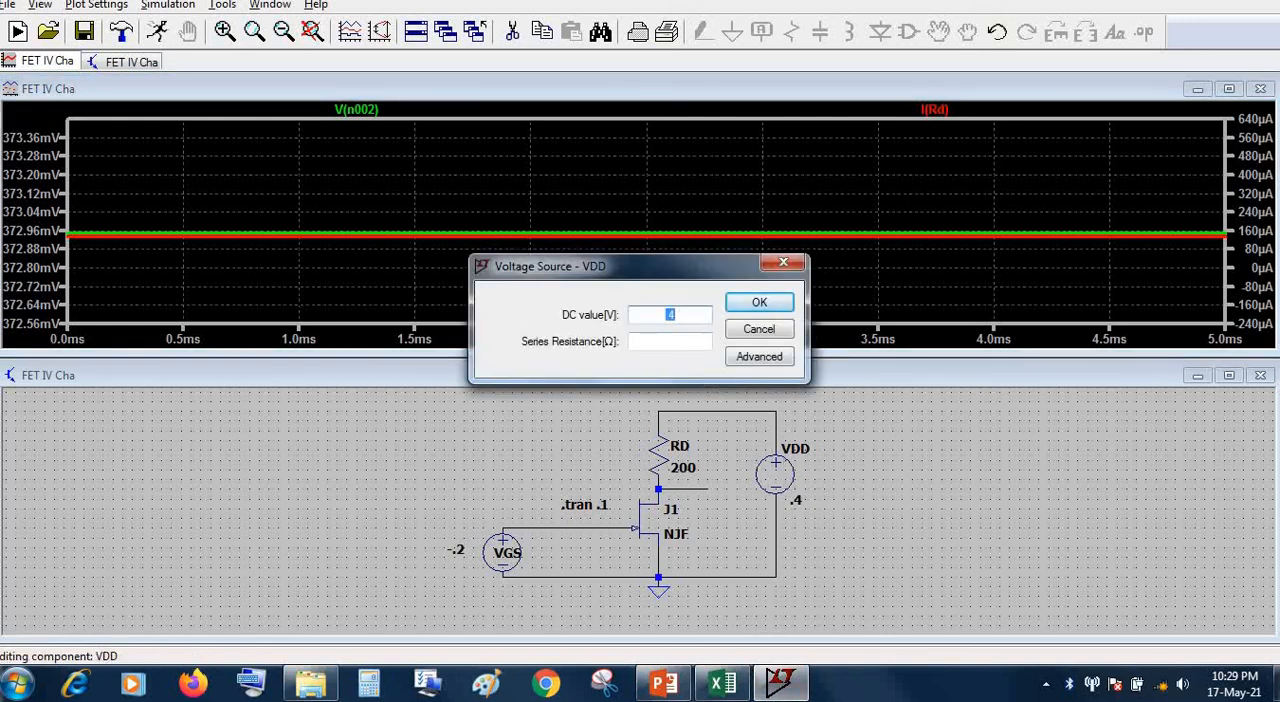
pyautogui.click(758, 304)
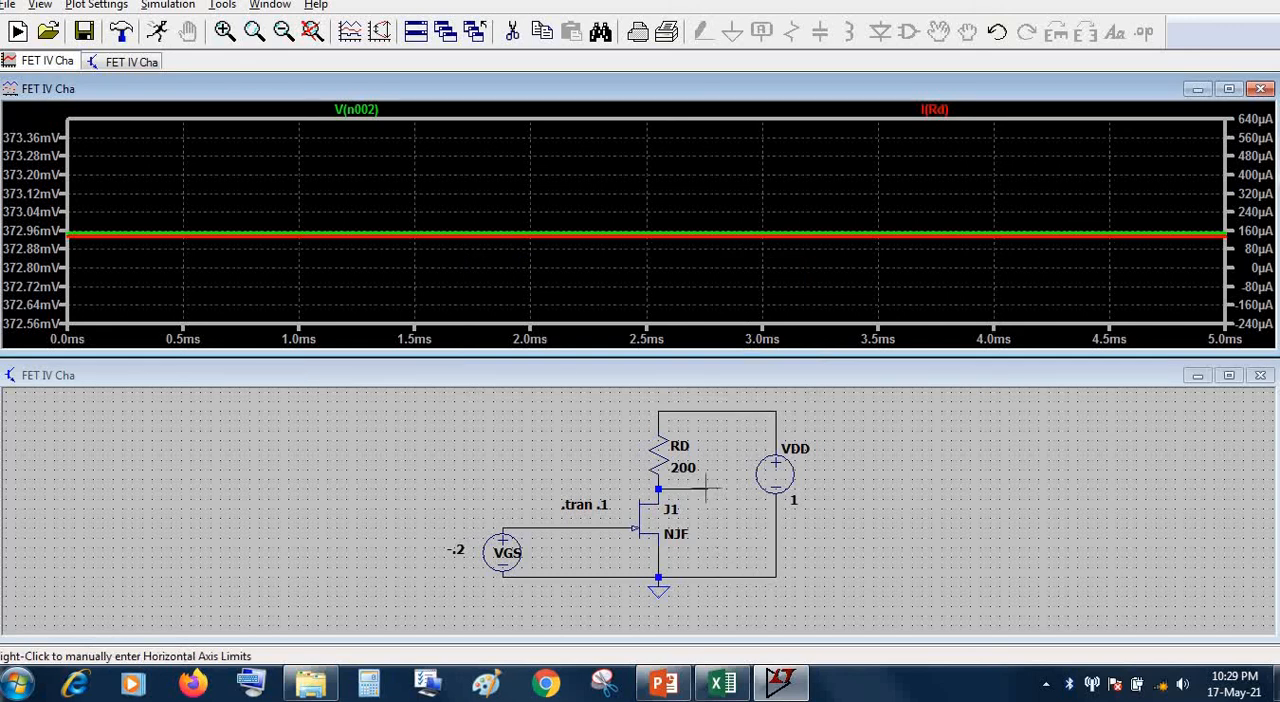
pyautogui.click(157, 31)
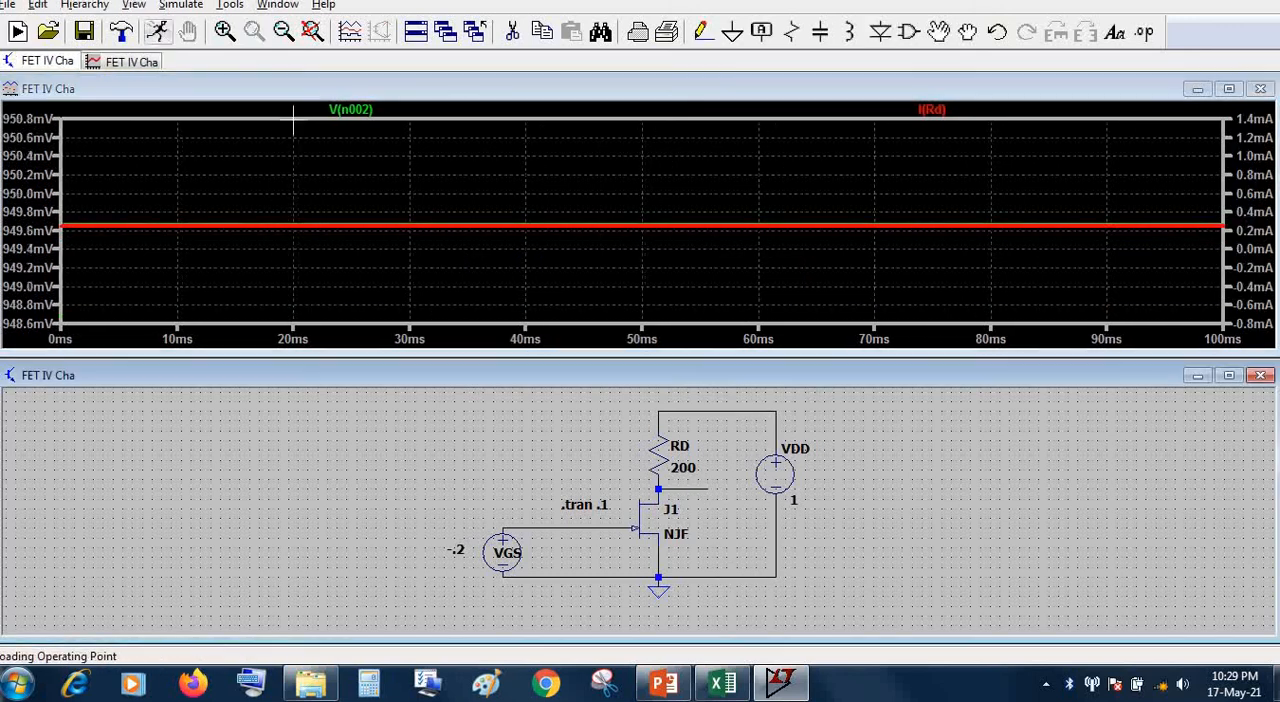
# Plot the drain node voltage and the RD current in turn to read them, ending with the drain voltage trace
pyautogui.click(710, 488)
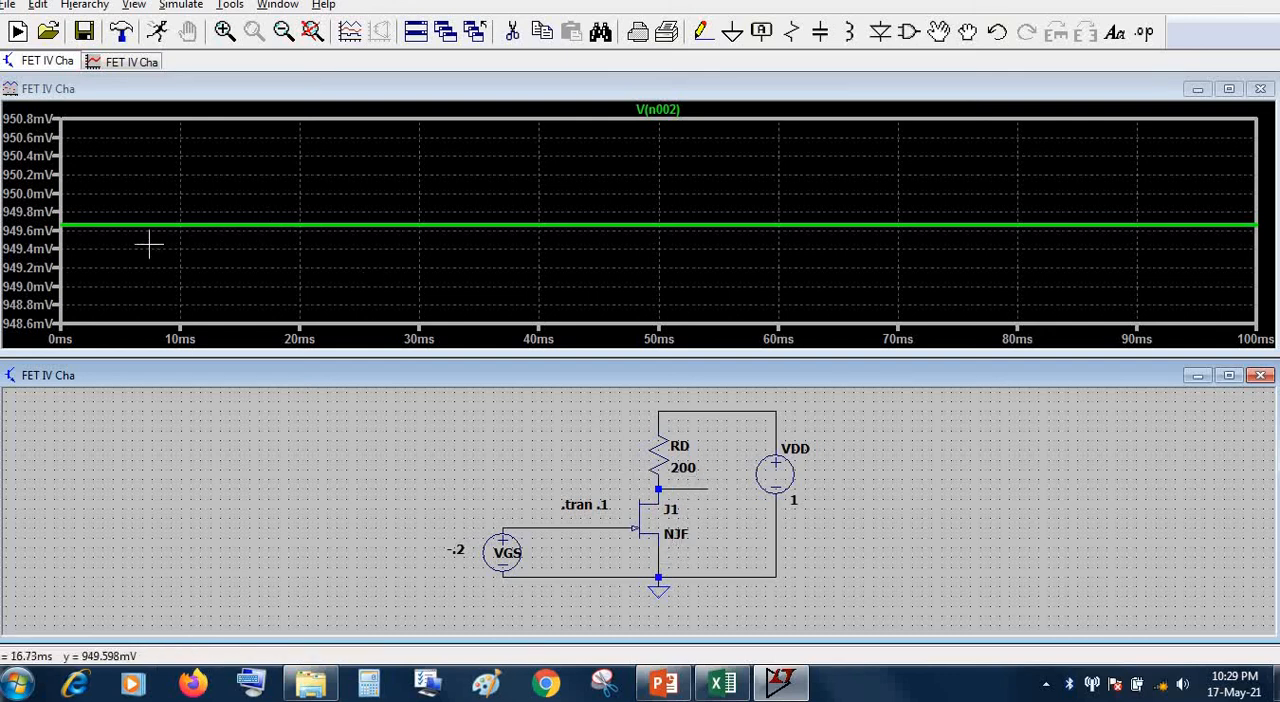
pyautogui.click(660, 446)
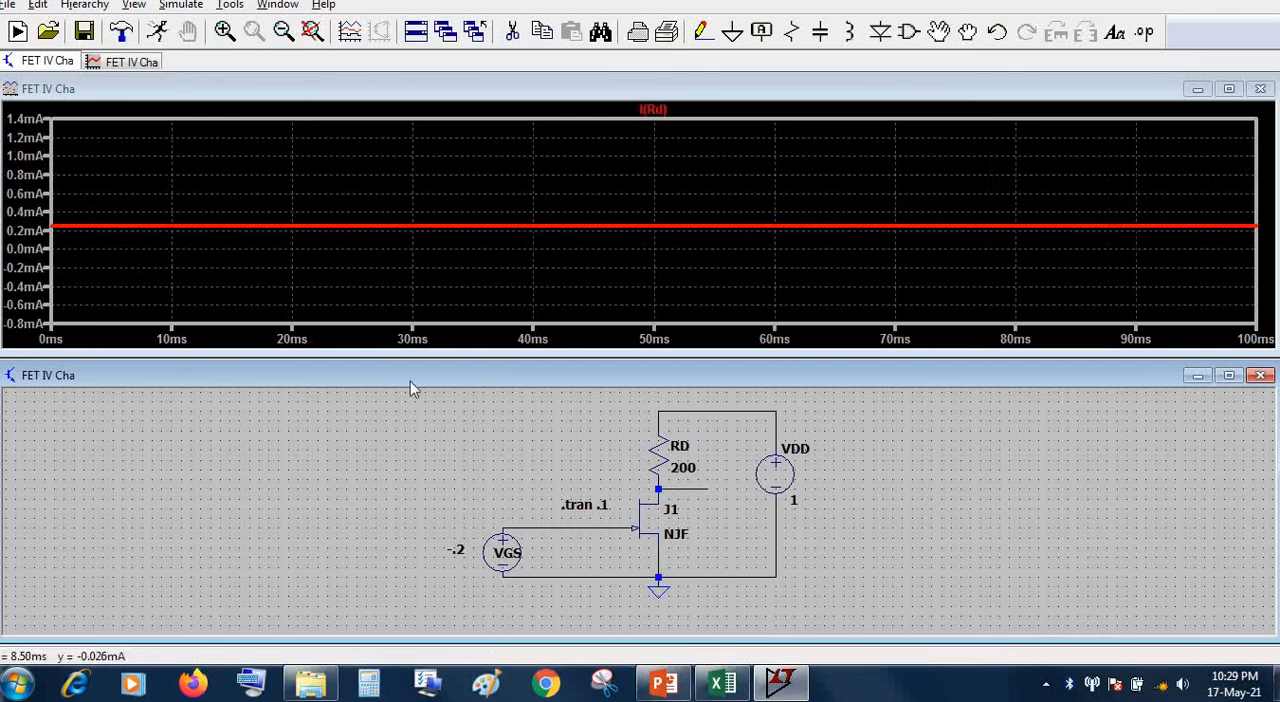
pyautogui.moveTo(120, 254); pyautogui.dragTo(52, 180)
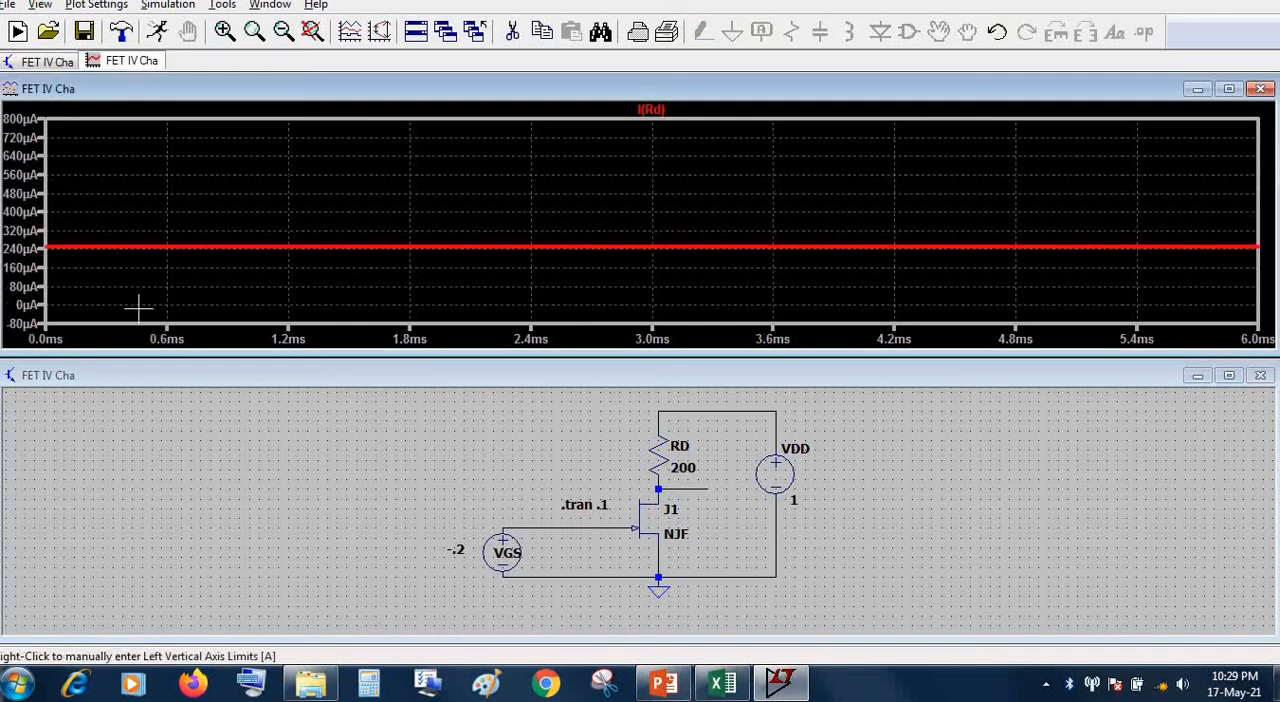
pyautogui.doubleClick(681, 488)
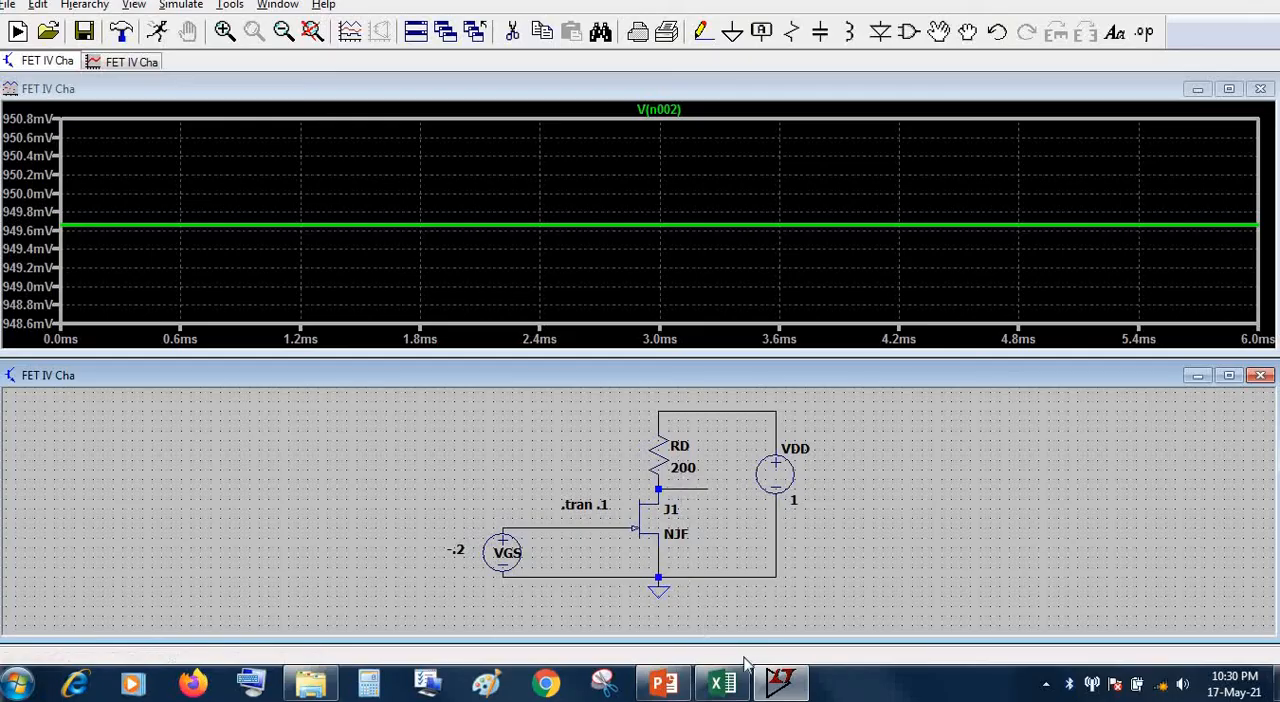
# Review the VGS=-0.2V readings and FET Characteristics chart in Excel, and compare the chart with the IDS-VDS curves on the PowerPoint slide
pyautogui.click(722, 684)
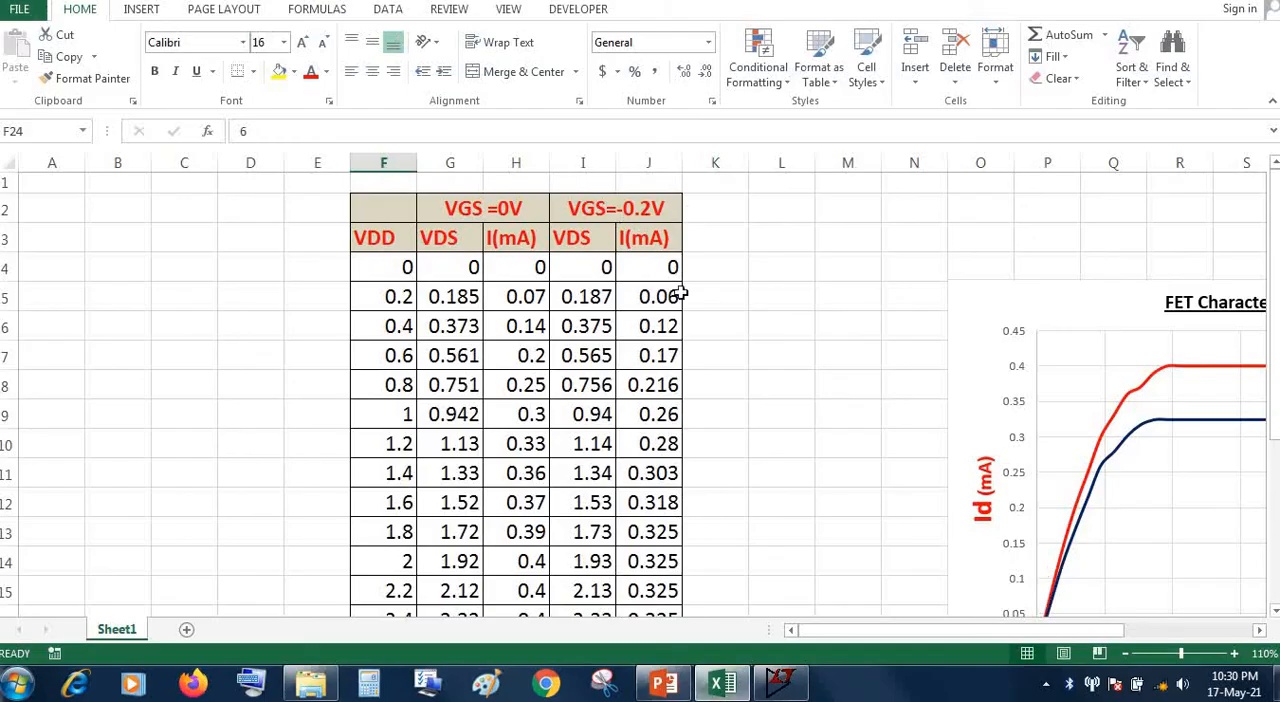
pyautogui.scroll(-5, 600, 300)
pyautogui.scroll(5, 612, 400)
pyautogui.scroll(-2, 675, 425)
pyautogui.moveTo(935, 632); pyautogui.dragTo(1027, 648)
pyautogui.scroll(1, 943, 569)
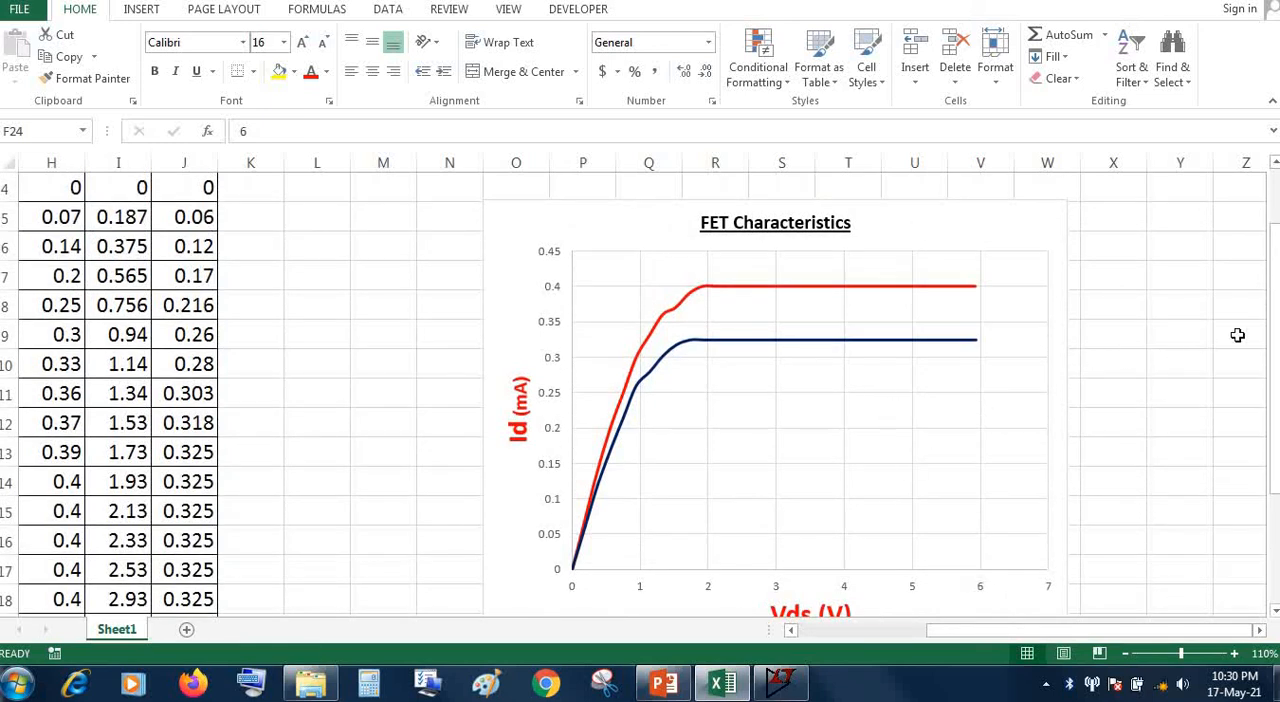
pyautogui.moveTo(1276, 322); pyautogui.dragTo(1276, 330)
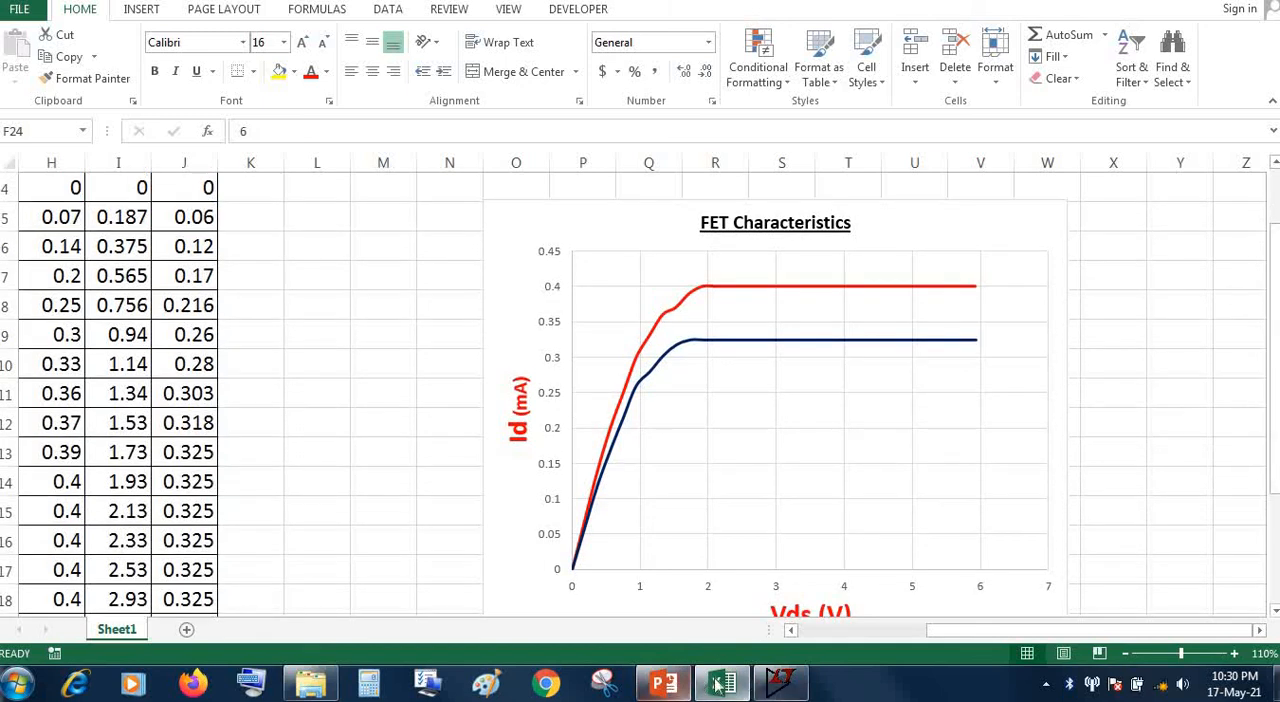
pyautogui.click(666, 684)
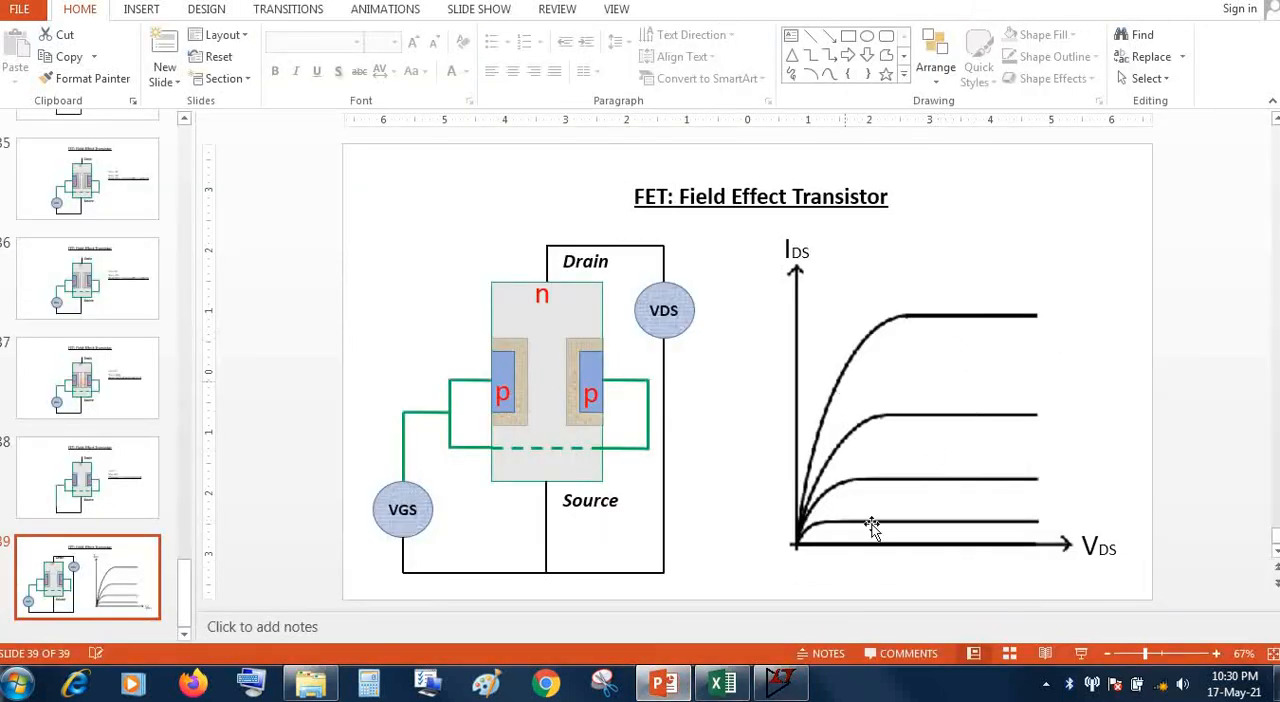
pyautogui.click(724, 686)
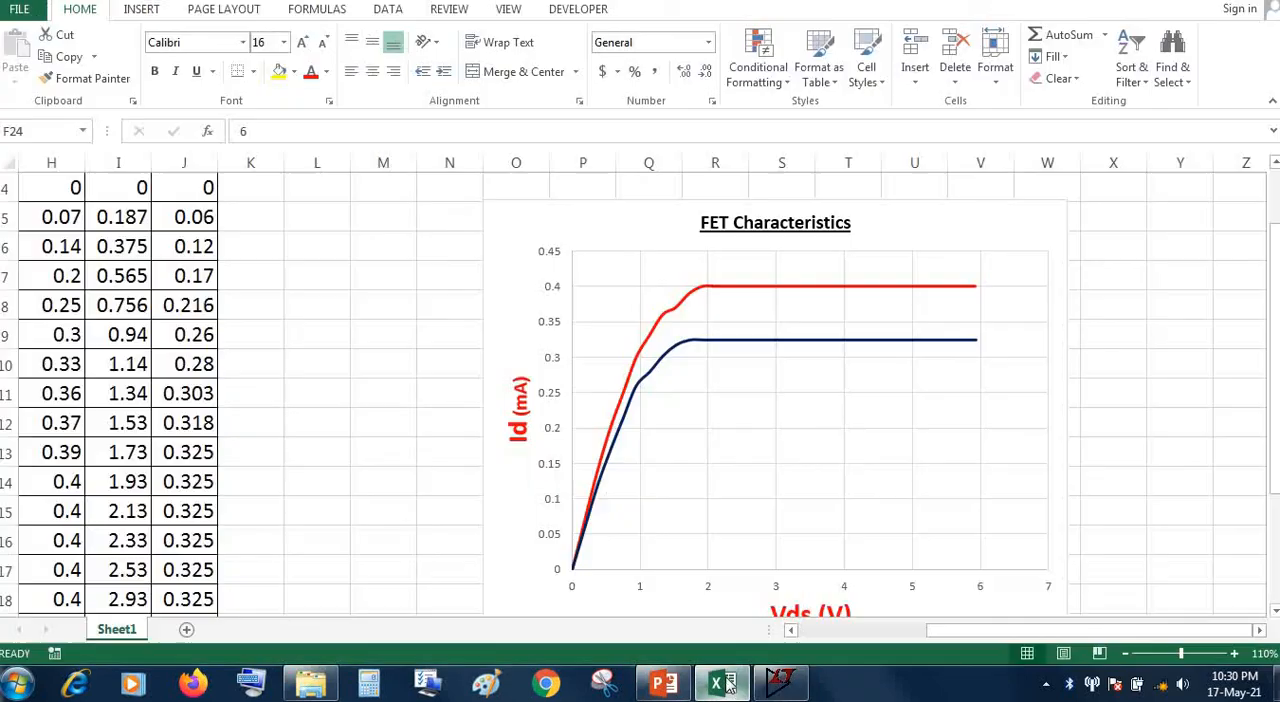
# Move the FET Characteristics chart slightly up and to the left, and point out its Id (mA) and Vds (V) axis titles
pyautogui.moveTo(924, 236); pyautogui.dragTo(911, 229)
pyautogui.click(911, 232)
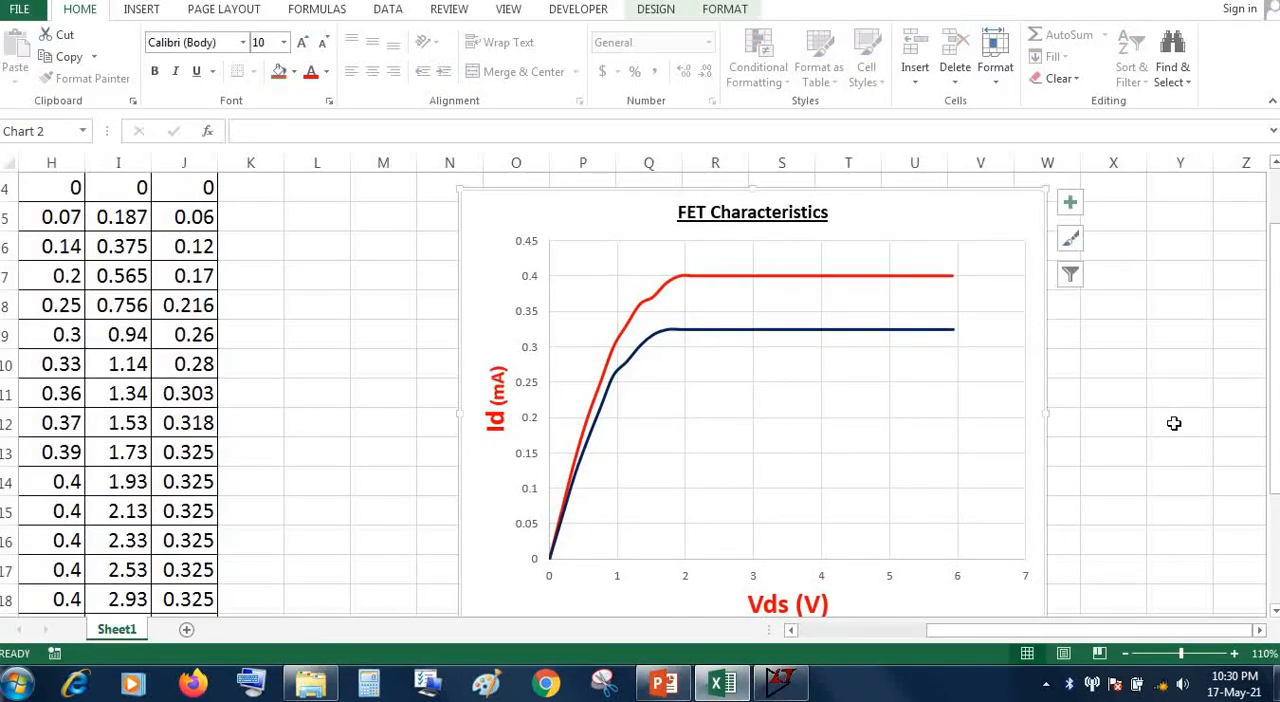
pyautogui.click(1174, 423)
pyautogui.click(497, 425)
pyautogui.click(788, 603)
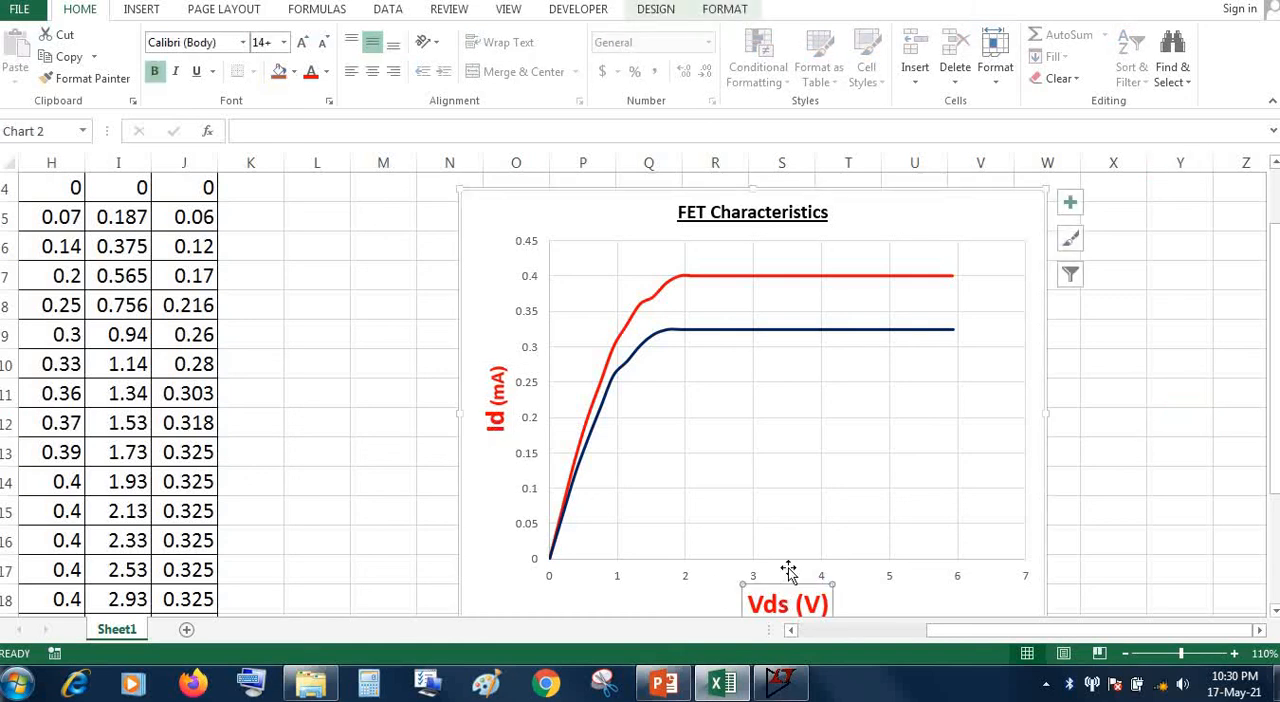
# Highlight the chart's red VGS = 0 V curve and the dark blue VGS = -0.2V curve in turn, ending on the plot area
pyautogui.click(814, 280)
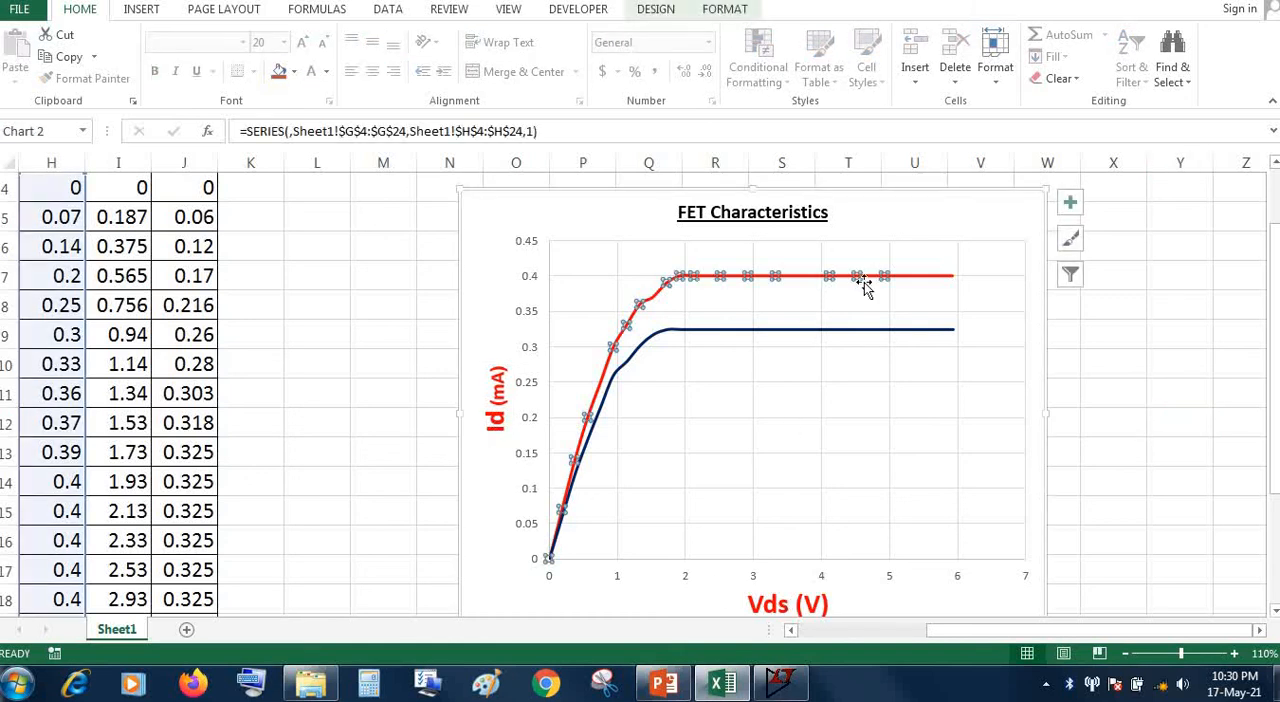
pyautogui.click(933, 283)
pyautogui.click(929, 279)
pyautogui.click(922, 332)
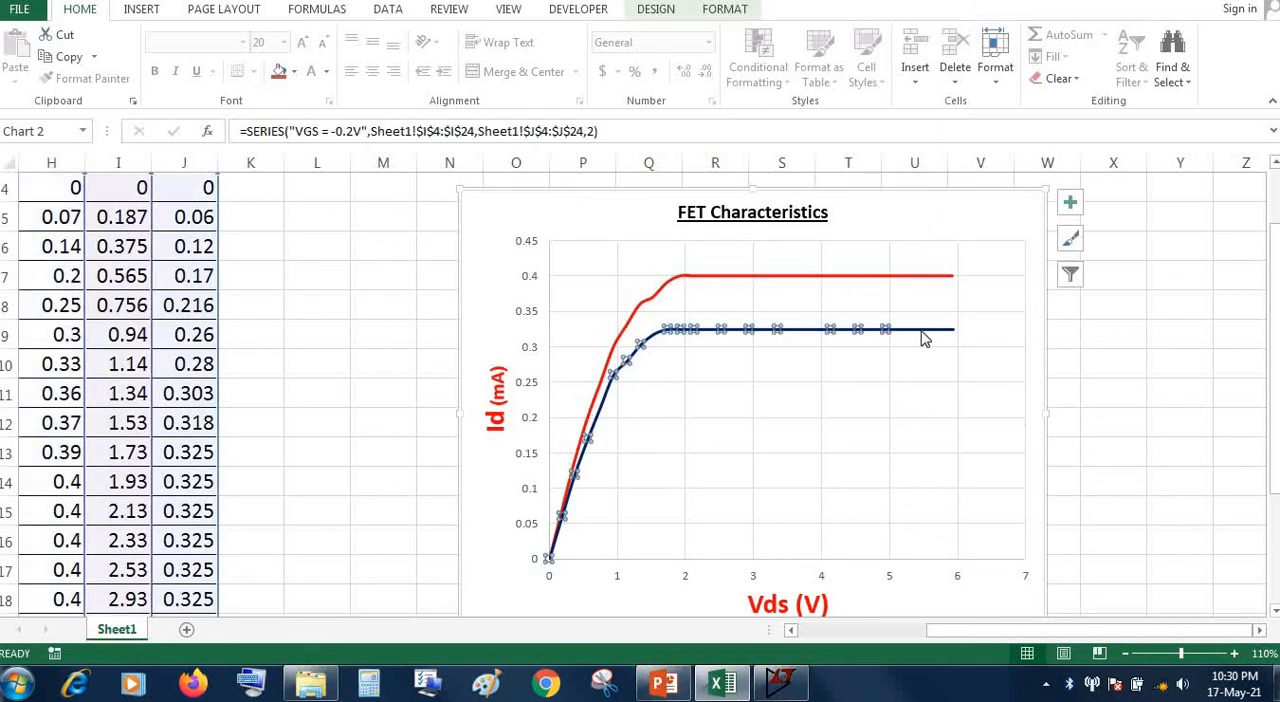
pyautogui.click(921, 415)
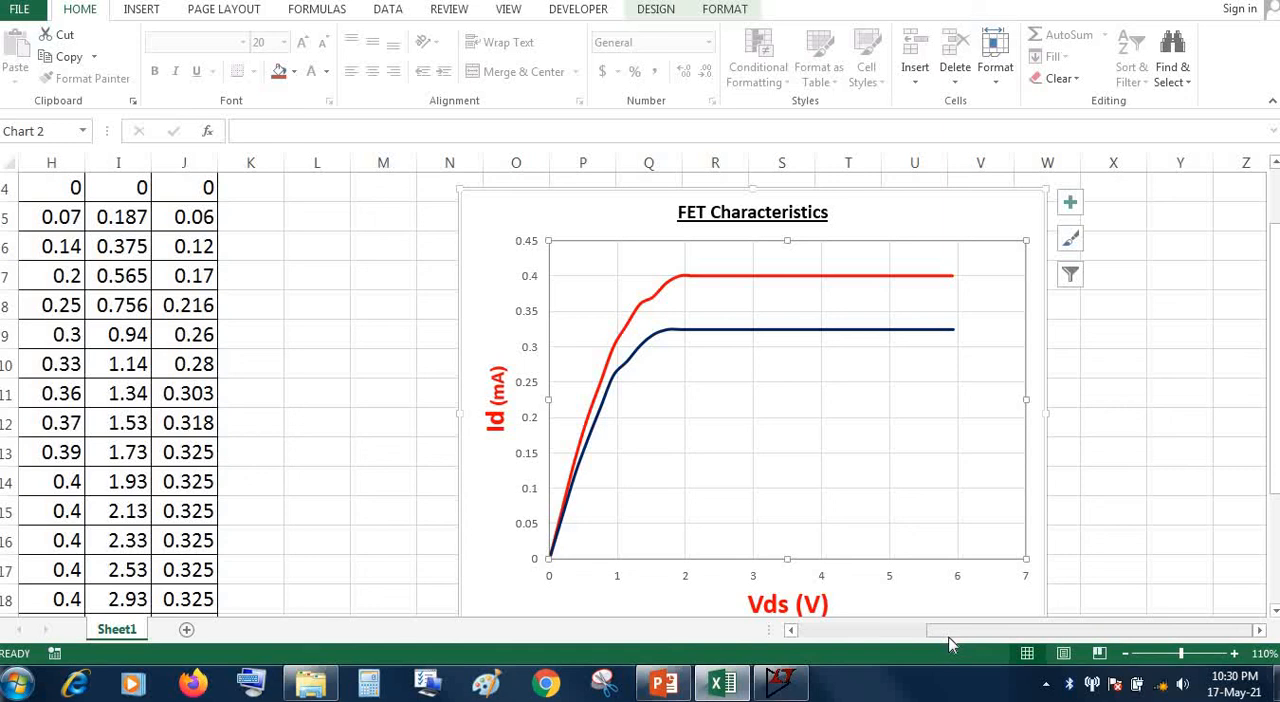
# Compare the VGS =0V and VGS=-0.2V table columns with the FET Characteristics chart beside them
pyautogui.moveTo(950, 638); pyautogui.dragTo(843, 617)
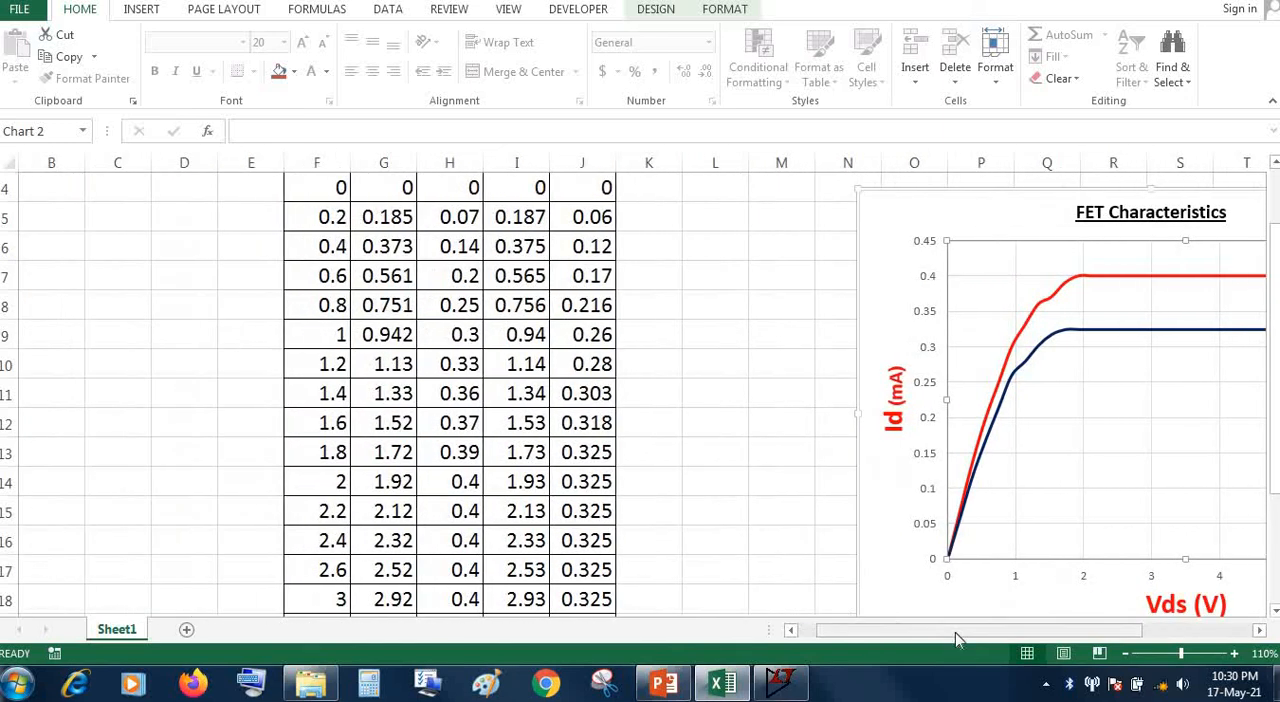
pyautogui.moveTo(957, 634); pyautogui.dragTo(993, 634)
pyautogui.scroll(1, 557, 579)
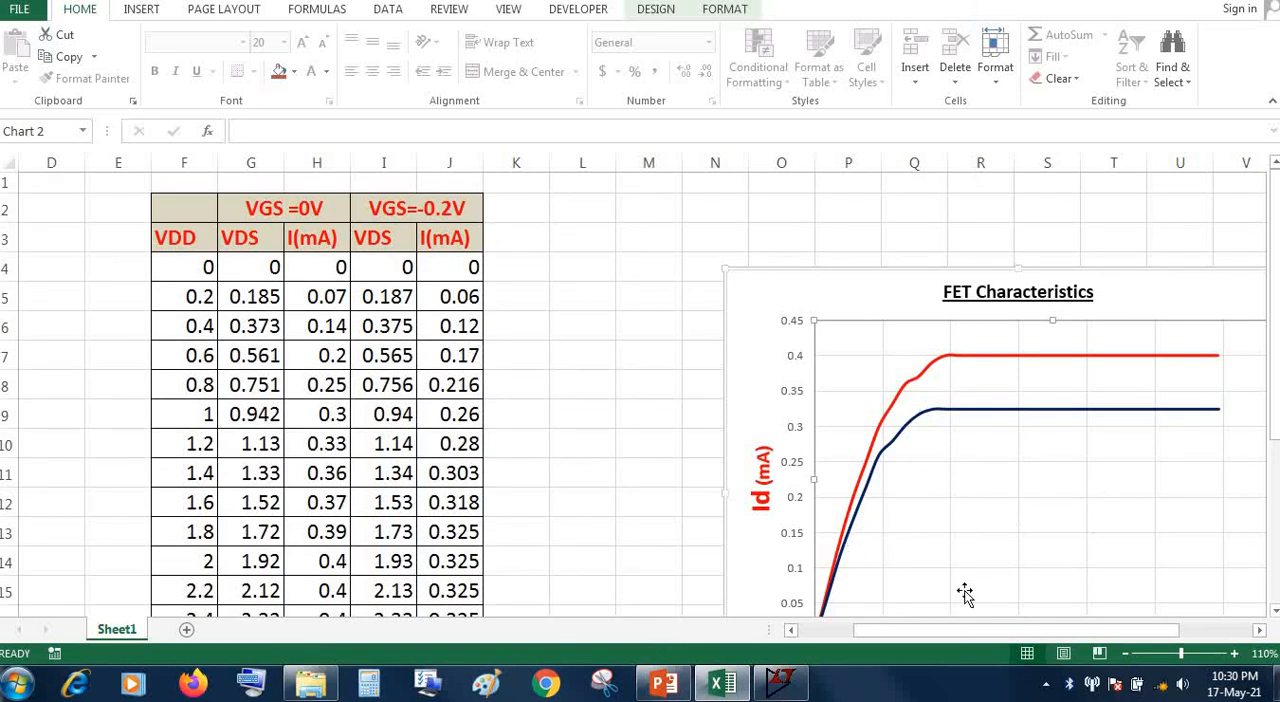
pyautogui.moveTo(987, 634); pyautogui.dragTo(1042, 634)
pyautogui.scroll(-1, 883, 540)
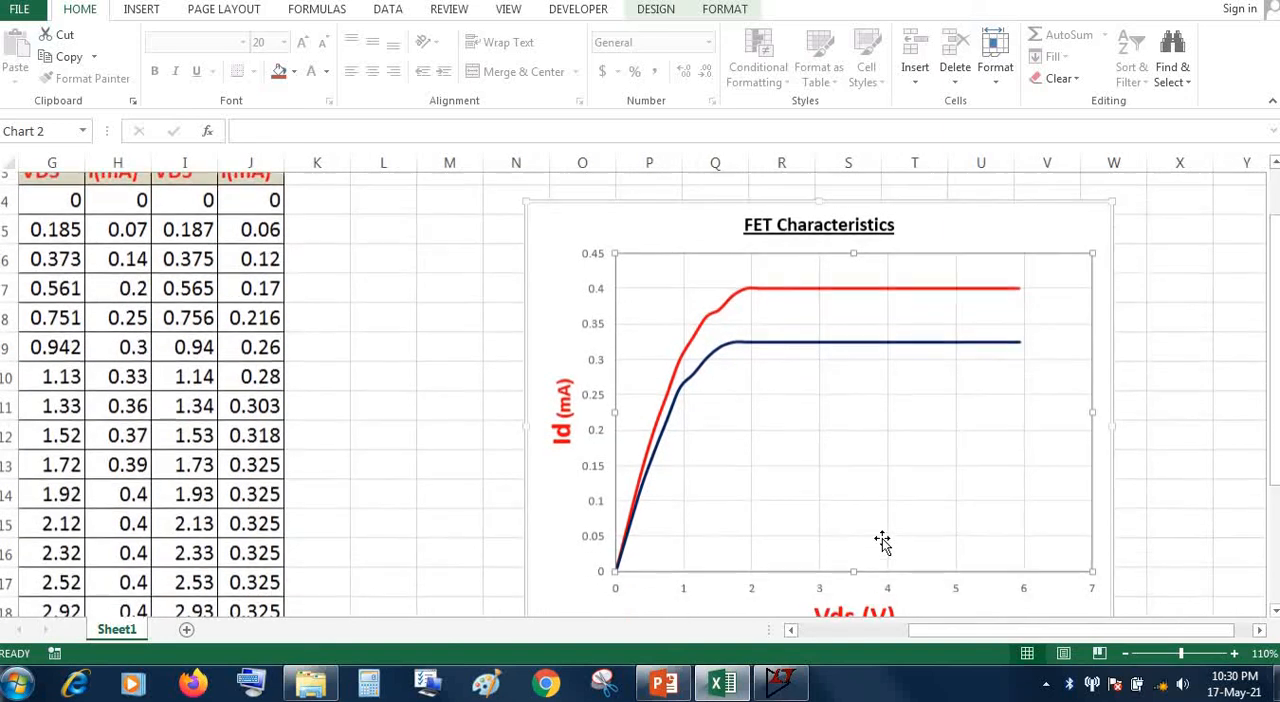